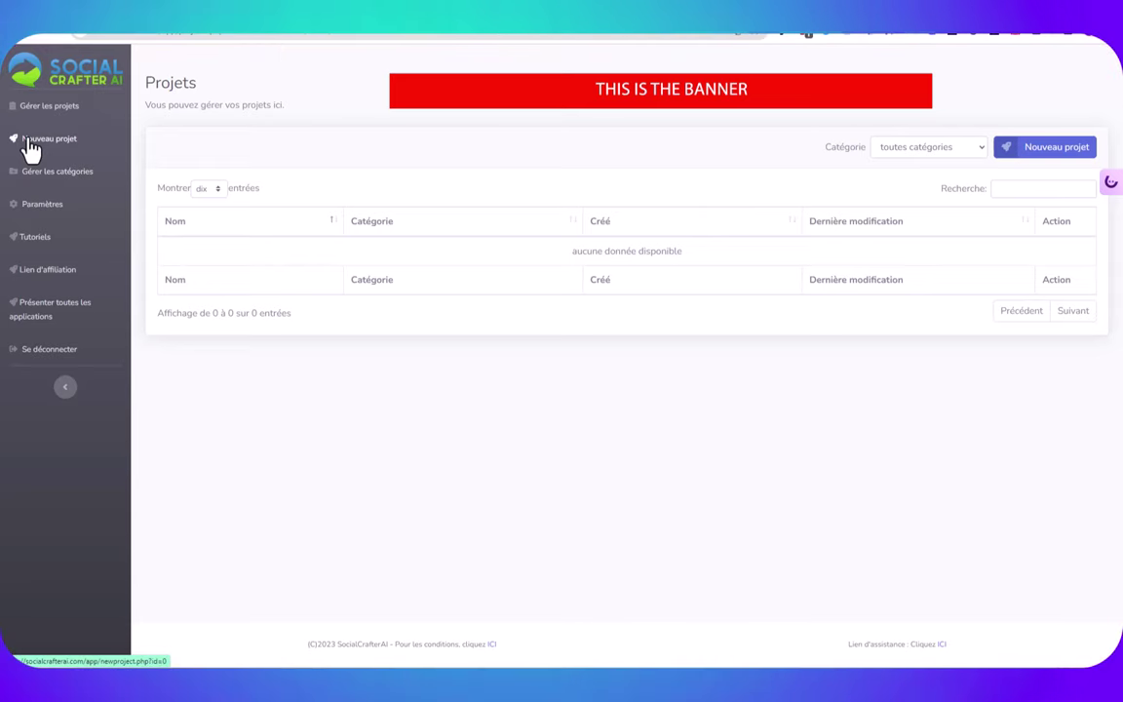
Start a new project named 'L'intelligence artificielle, pour et contre'
left_click(32, 146)
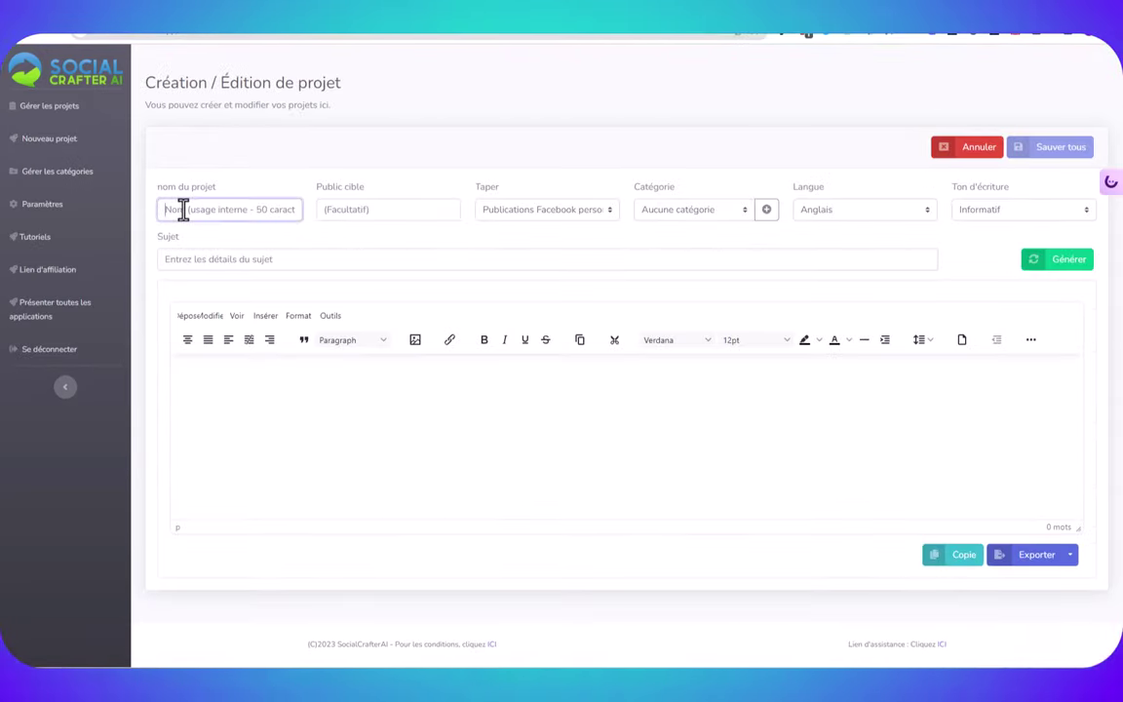
type("intelligence artificielle")
key("Home")
type("L'")
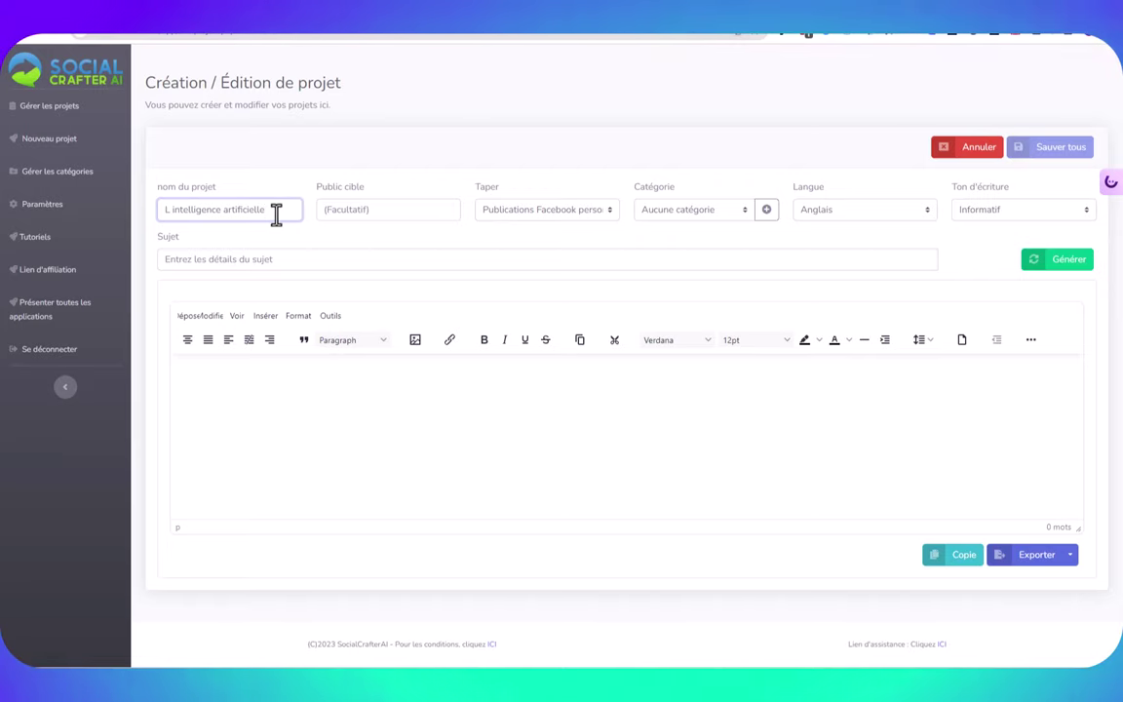
type(", pour c")
type("t contre")
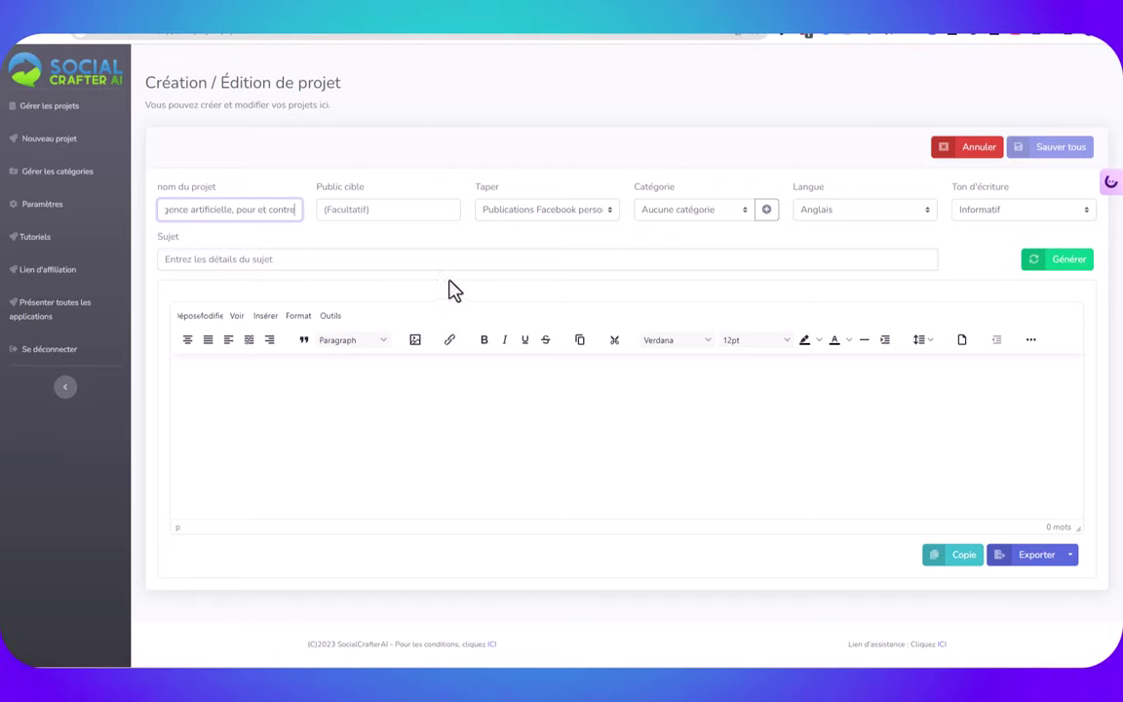
left_click(376, 209)
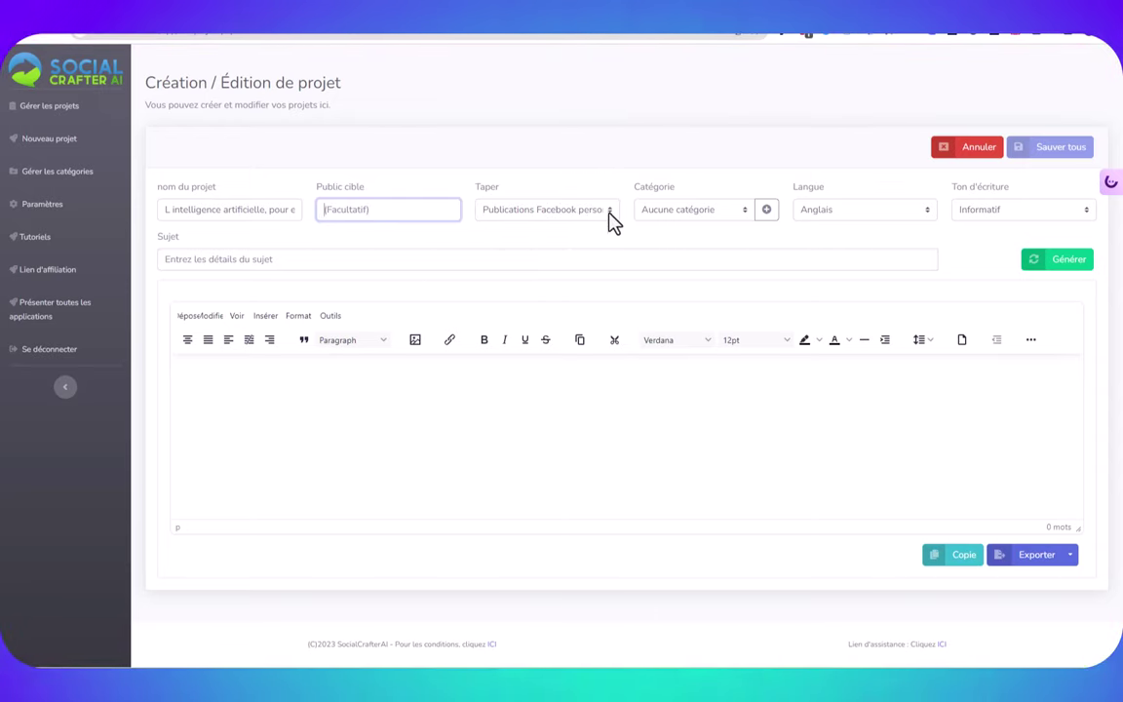
Choose 'Articles Linkedin' from the Taper content-type list
left_click(608, 212)
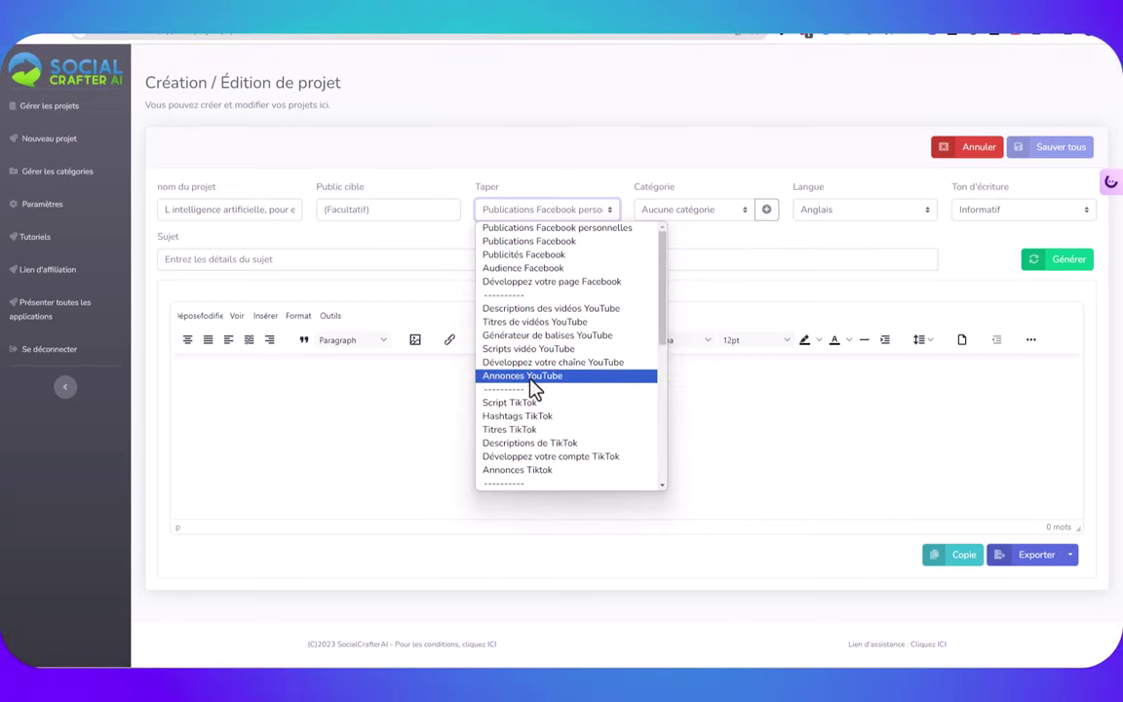
scroll(559, 406, "down", 1)
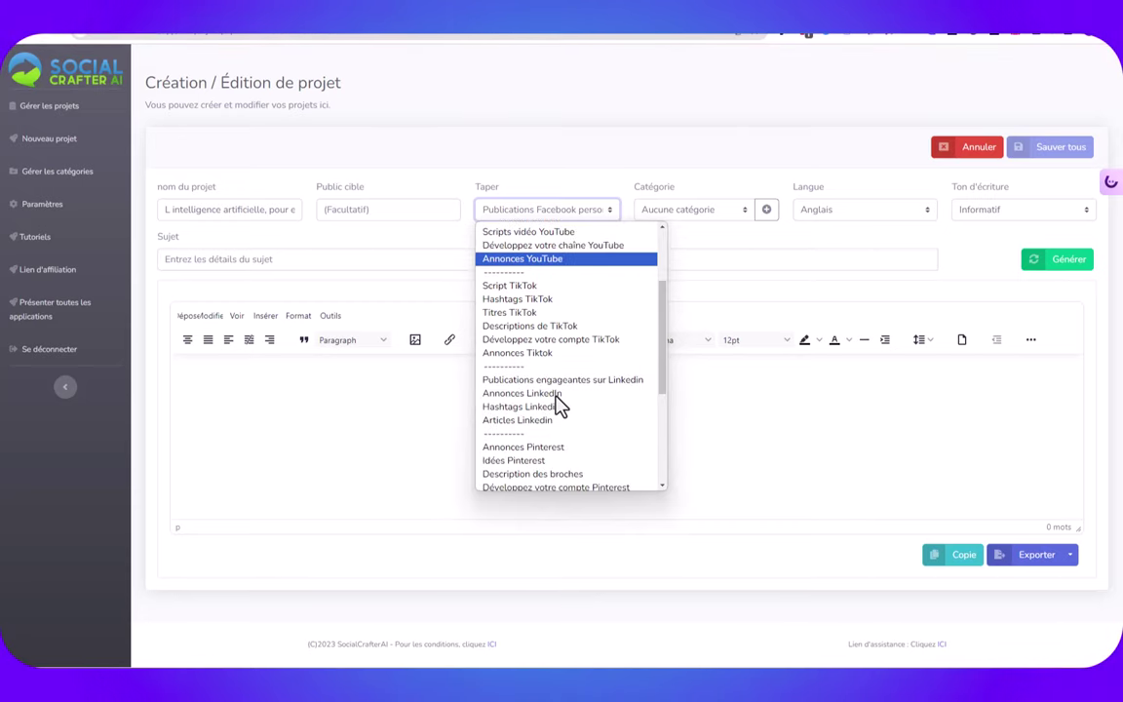
scroll(558, 407, "down", 1)
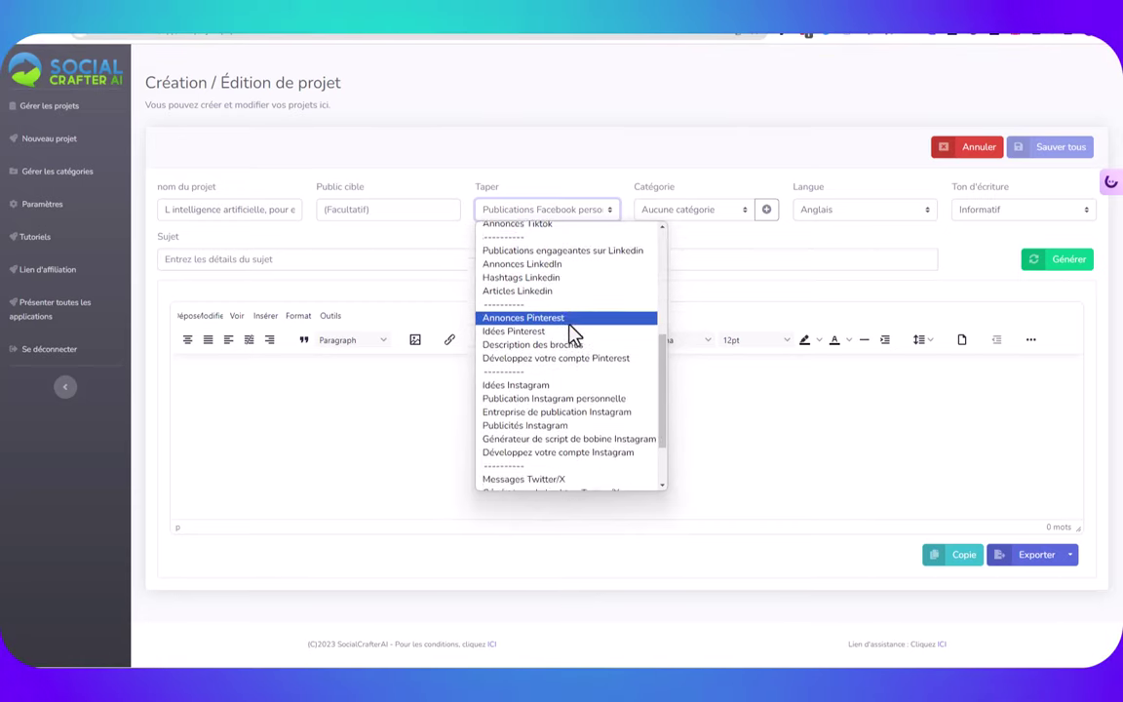
scroll(573, 334, "down", 1)
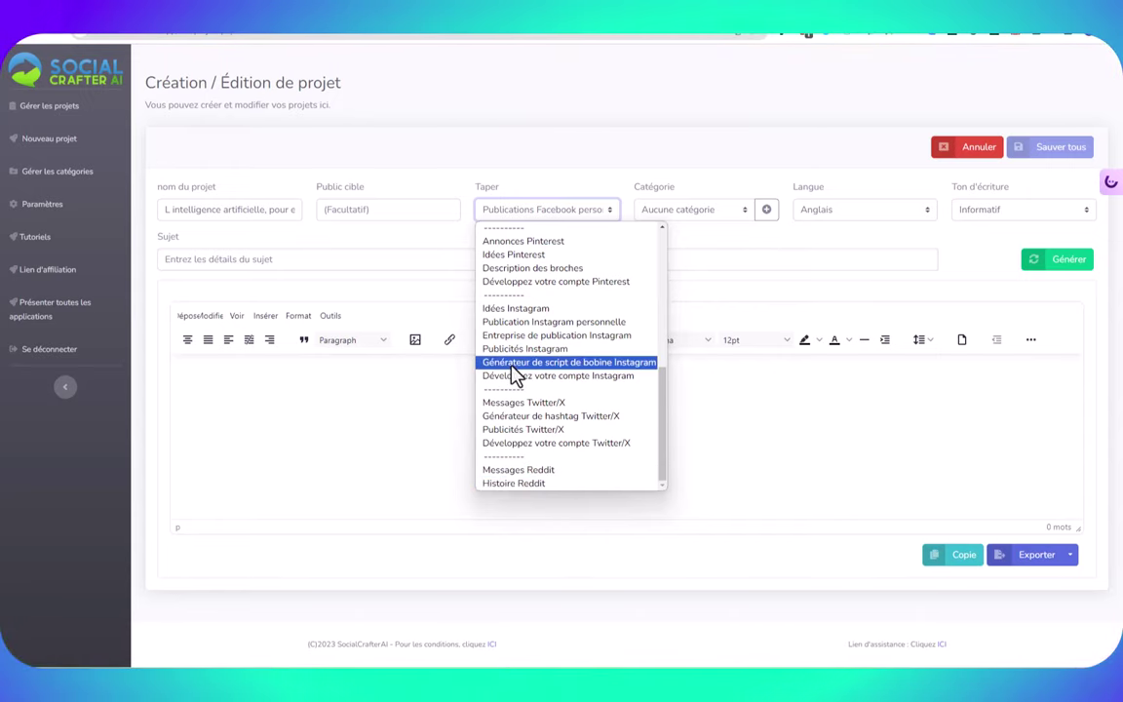
scroll(513, 376, "up", 2)
scroll(522, 380, "up", 3)
scroll(516, 380, "down", 3)
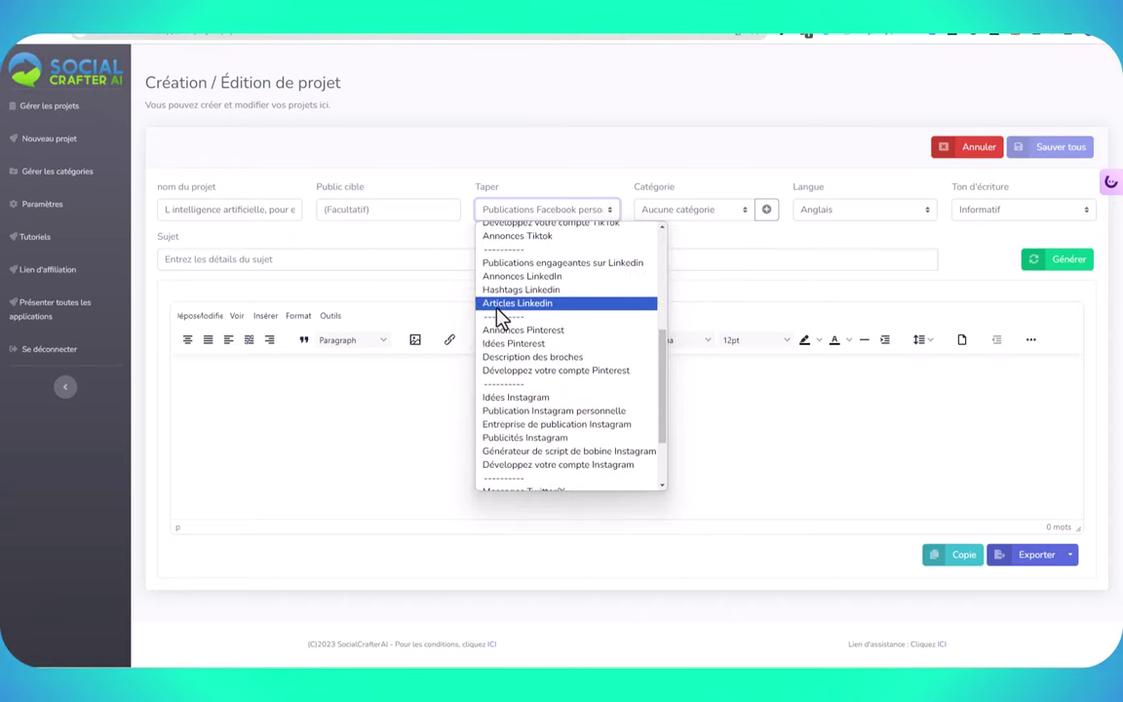
left_click(501, 312)
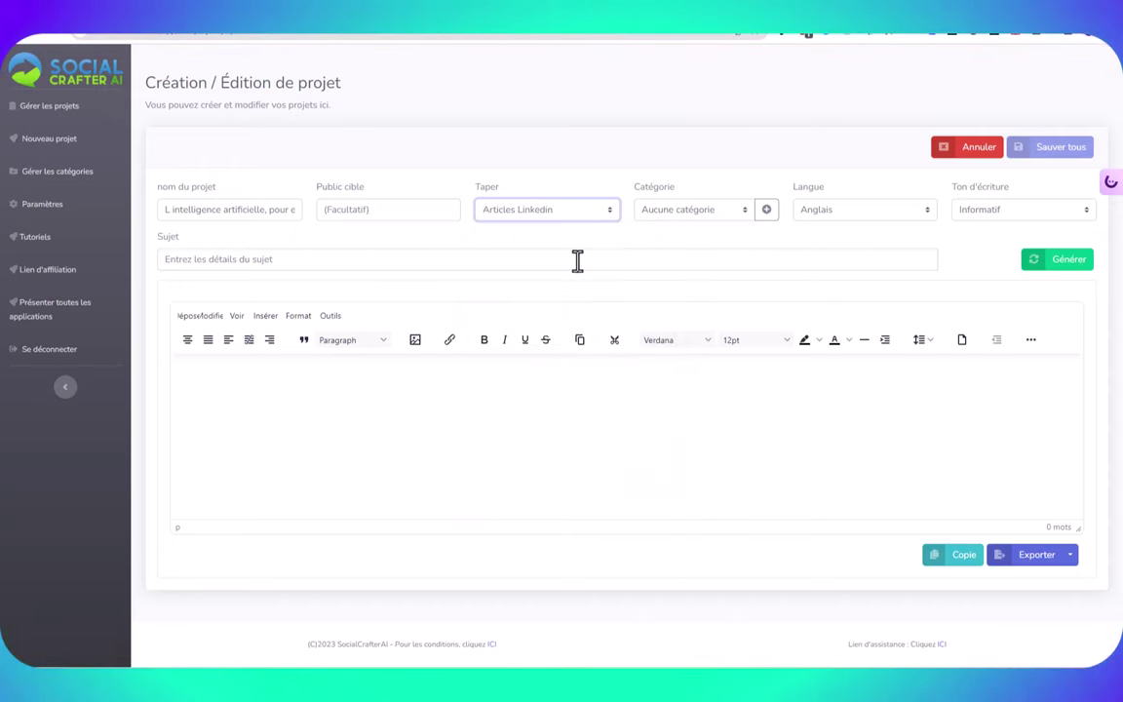
Add a new category named AI to the project
left_click(767, 215)
left_click(490, 142)
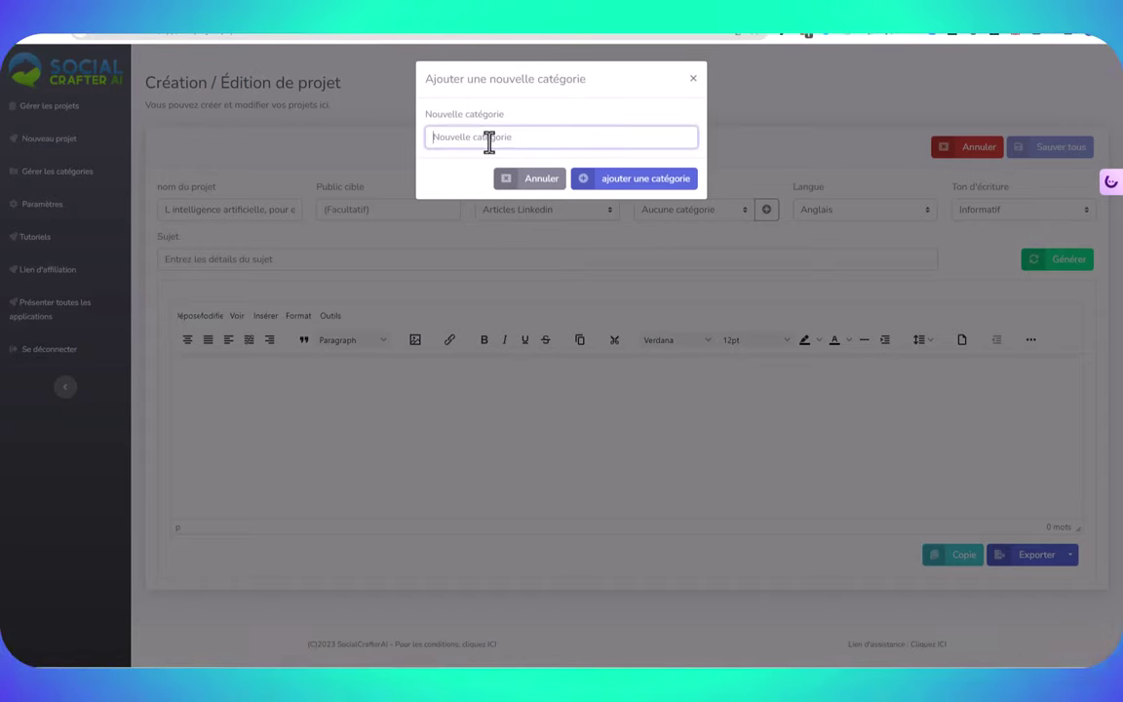
type("AI")
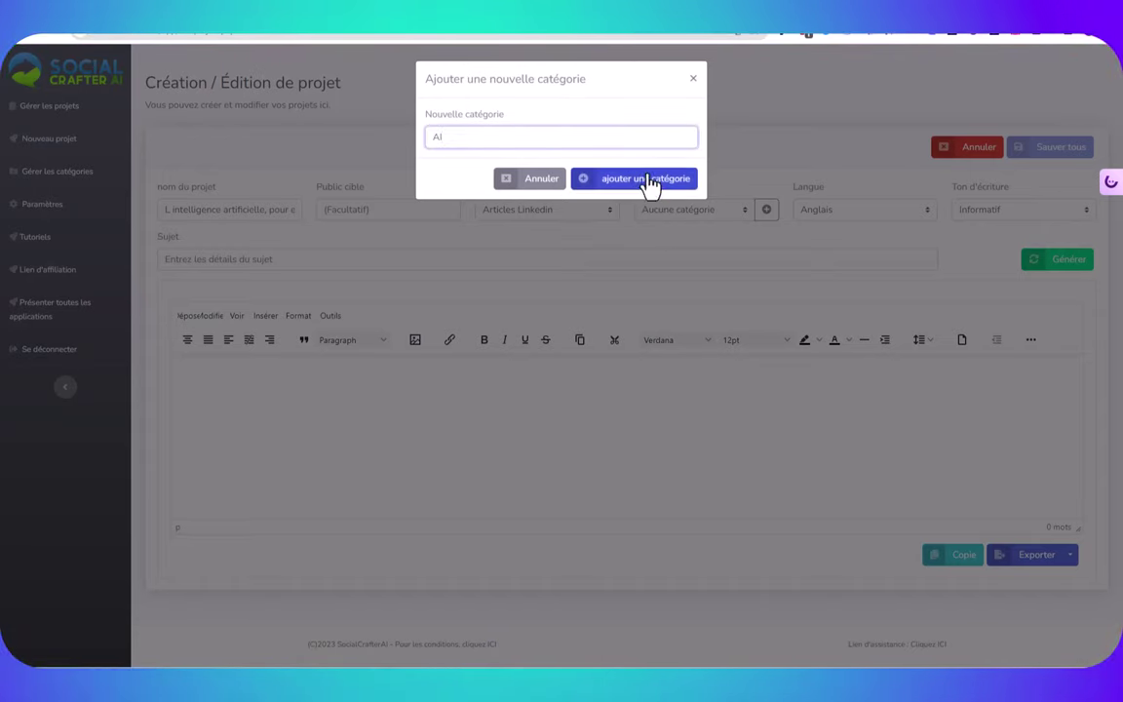
left_click(646, 179)
Set the language to Français and the writing tone to Léger
left_click(908, 215)
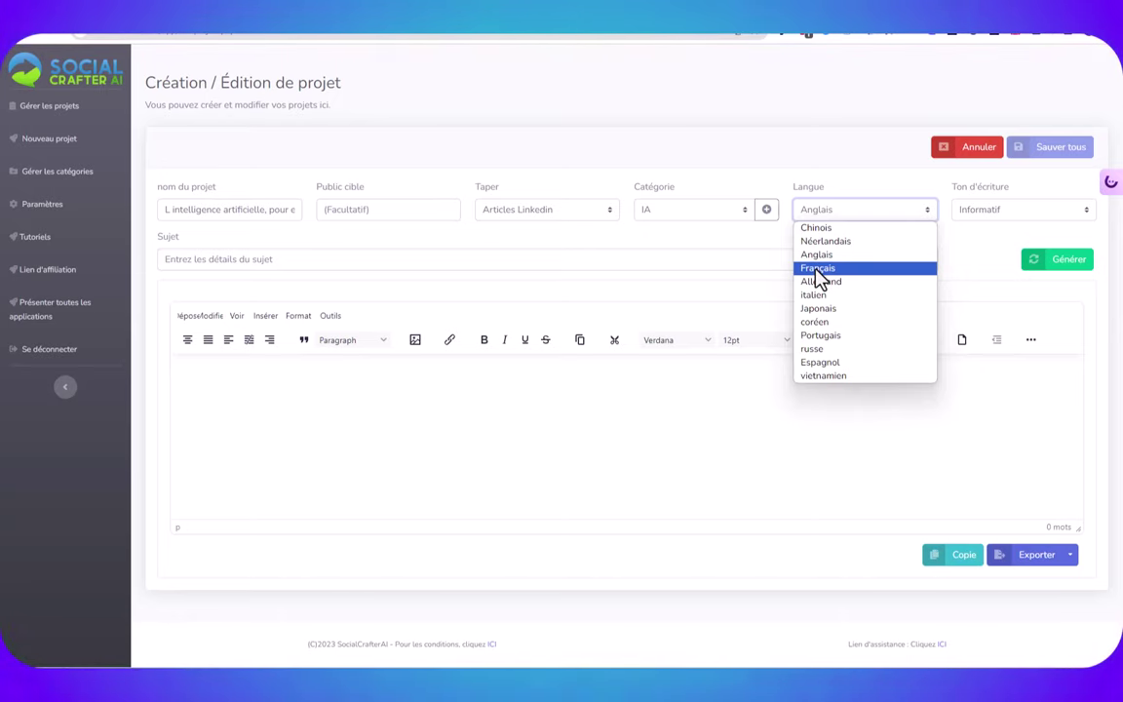
left_click(817, 269)
left_click(1081, 211)
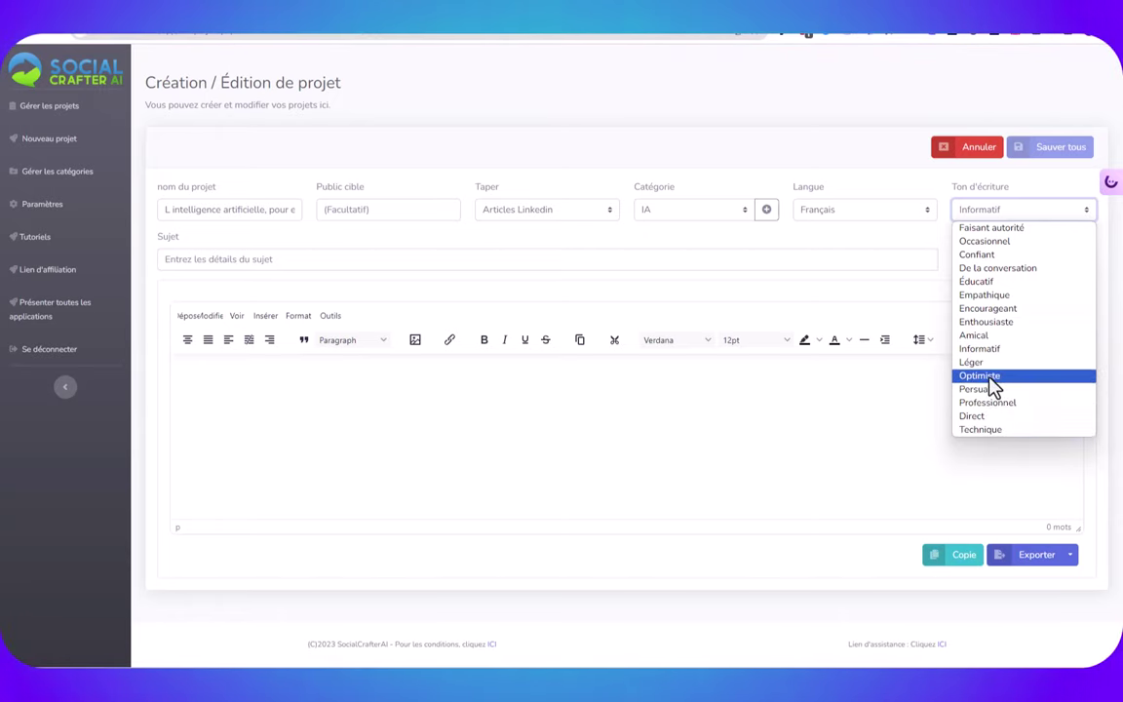
left_click(970, 362)
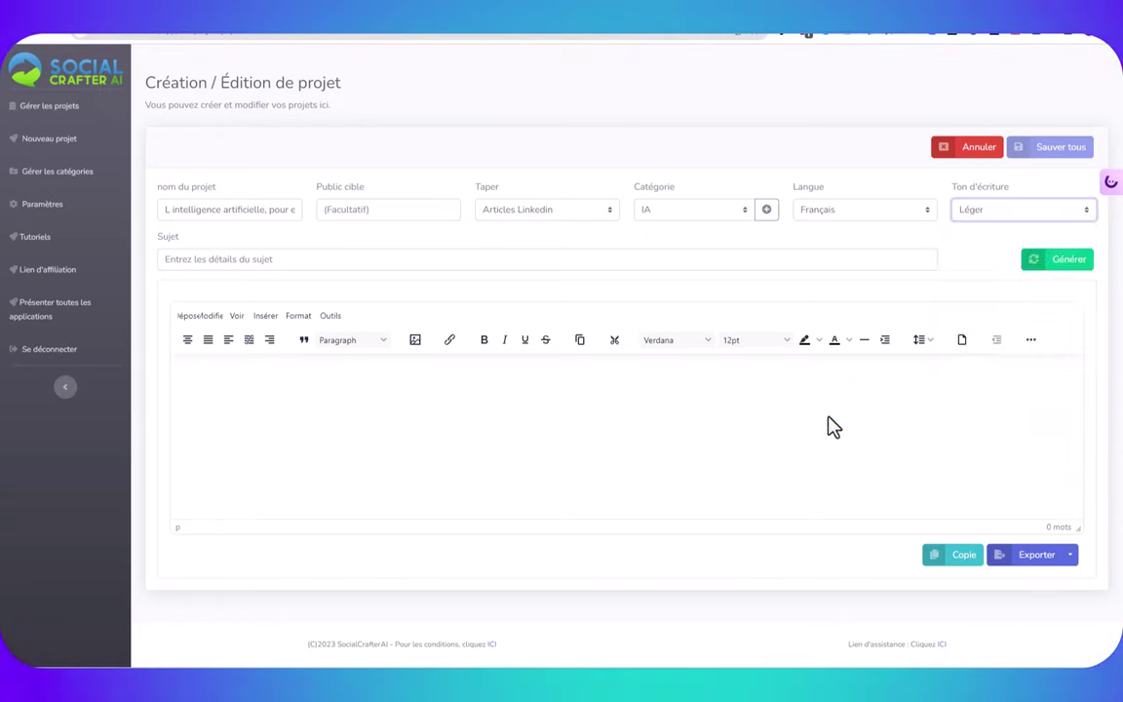
left_click(205, 258)
type("L intelligence artificielle est-elle toujours la meilleure solution pour gnrer")
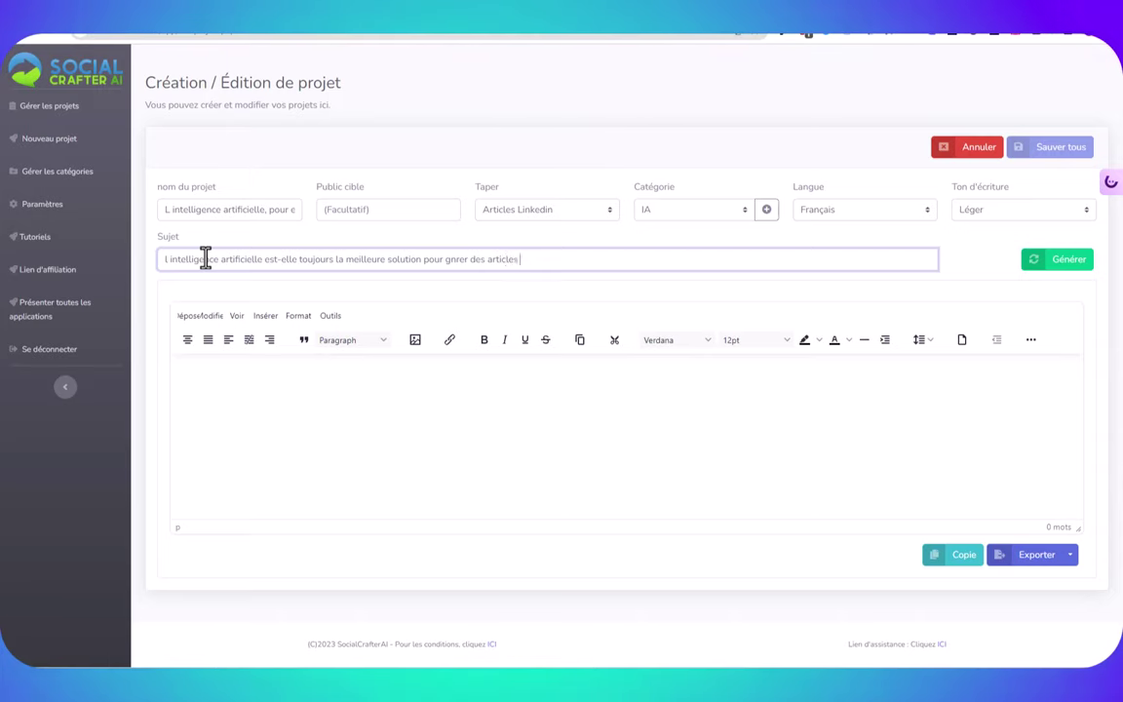
Finish the subject on AI for blog articles with '1000 mots' and generate the article
type("des articles de")
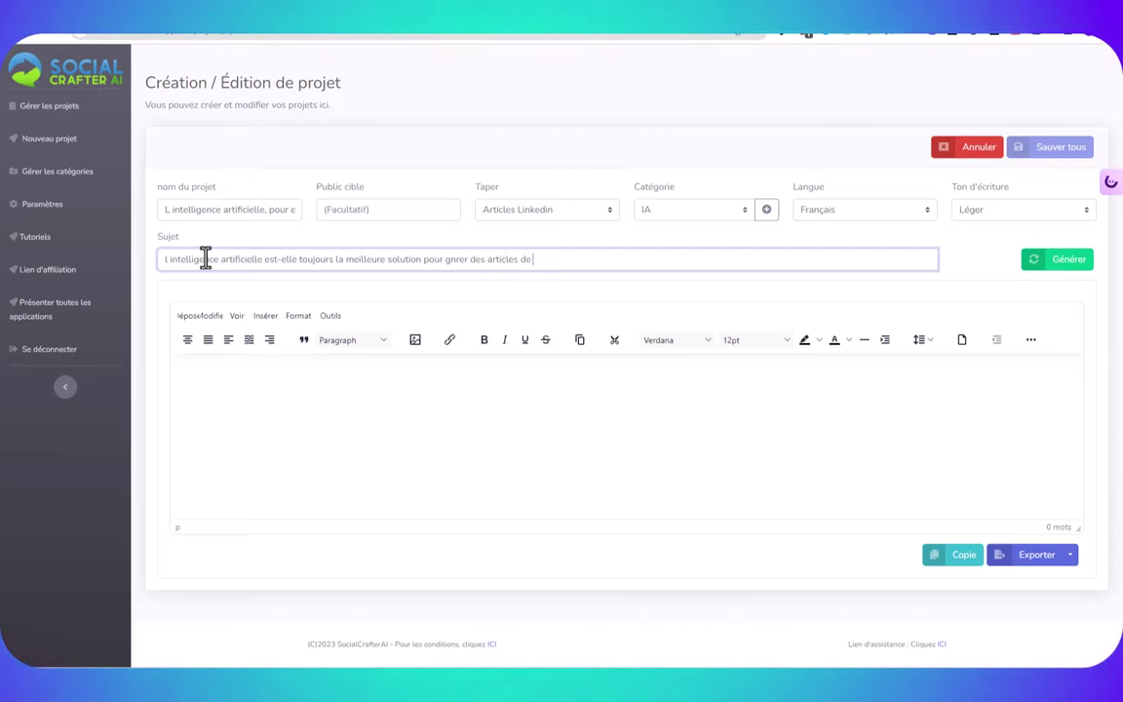
type(" blog, 1000 mots")
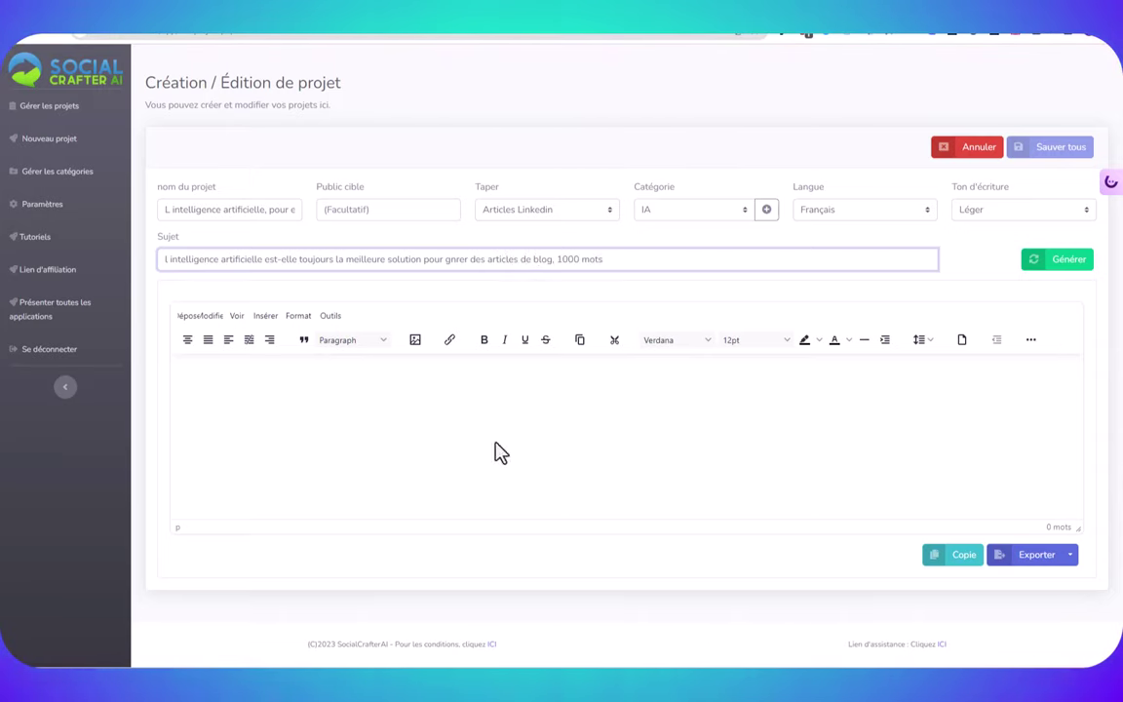
left_click(1069, 262)
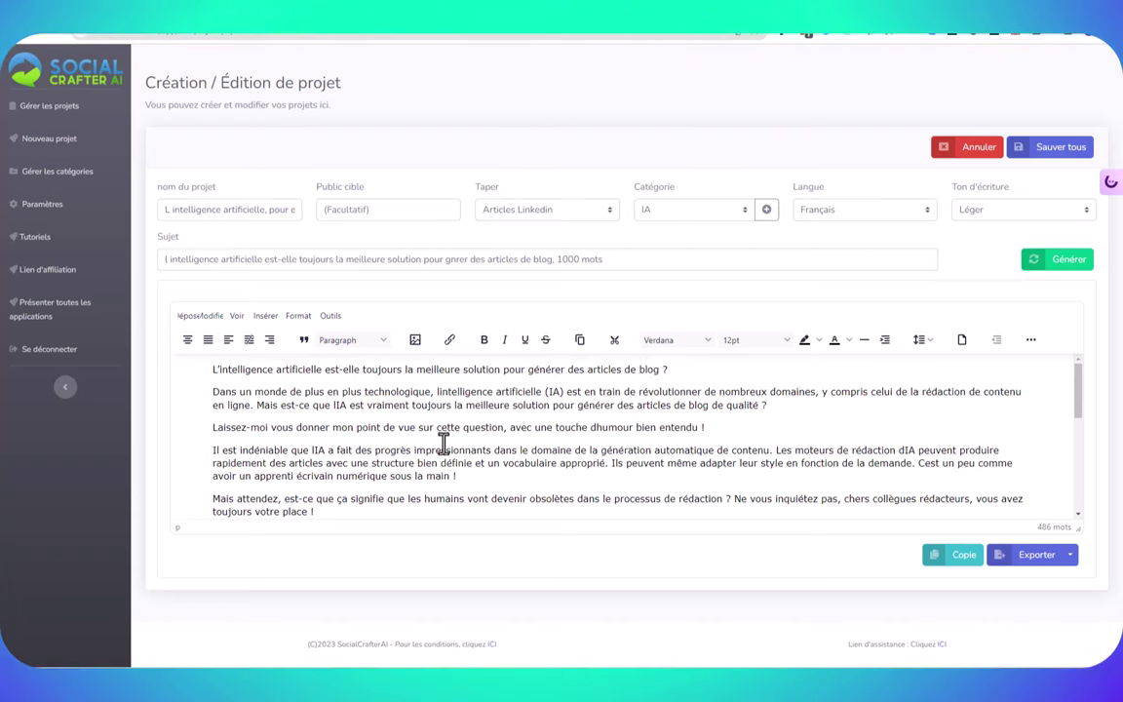
Scroll through the generated French article to review it
scroll(454, 434, "down", 2)
scroll(452, 431, "down", 1)
scroll(390, 458, "down", 10)
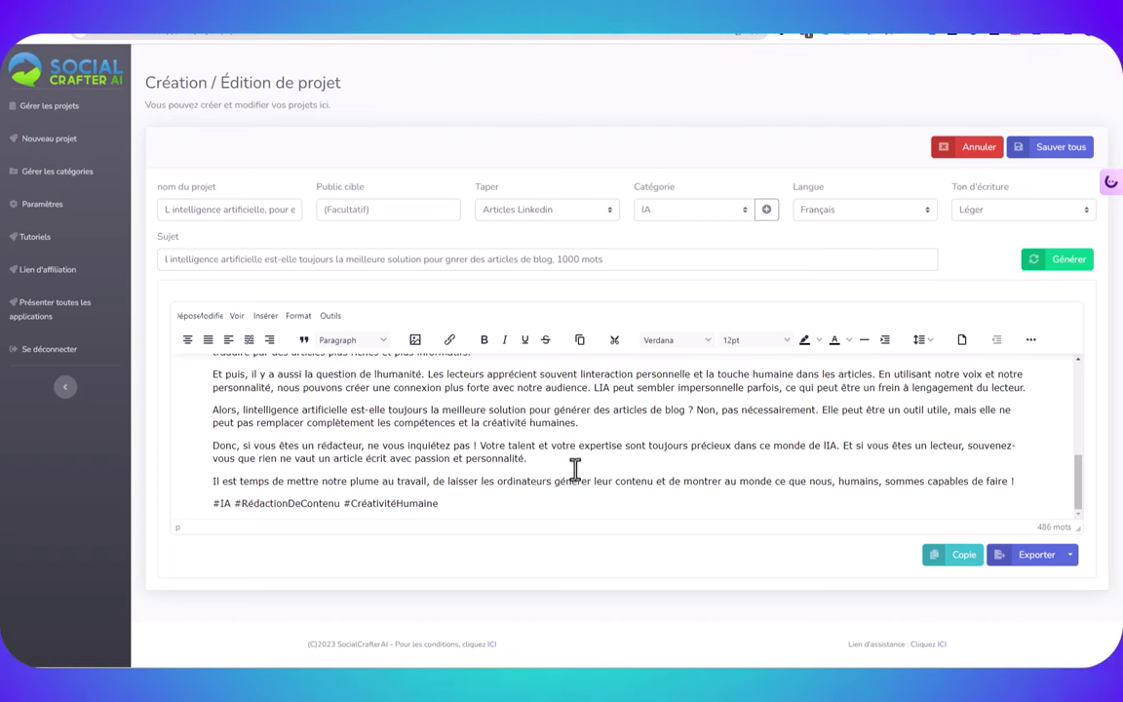
scroll(660, 440, "up", 5)
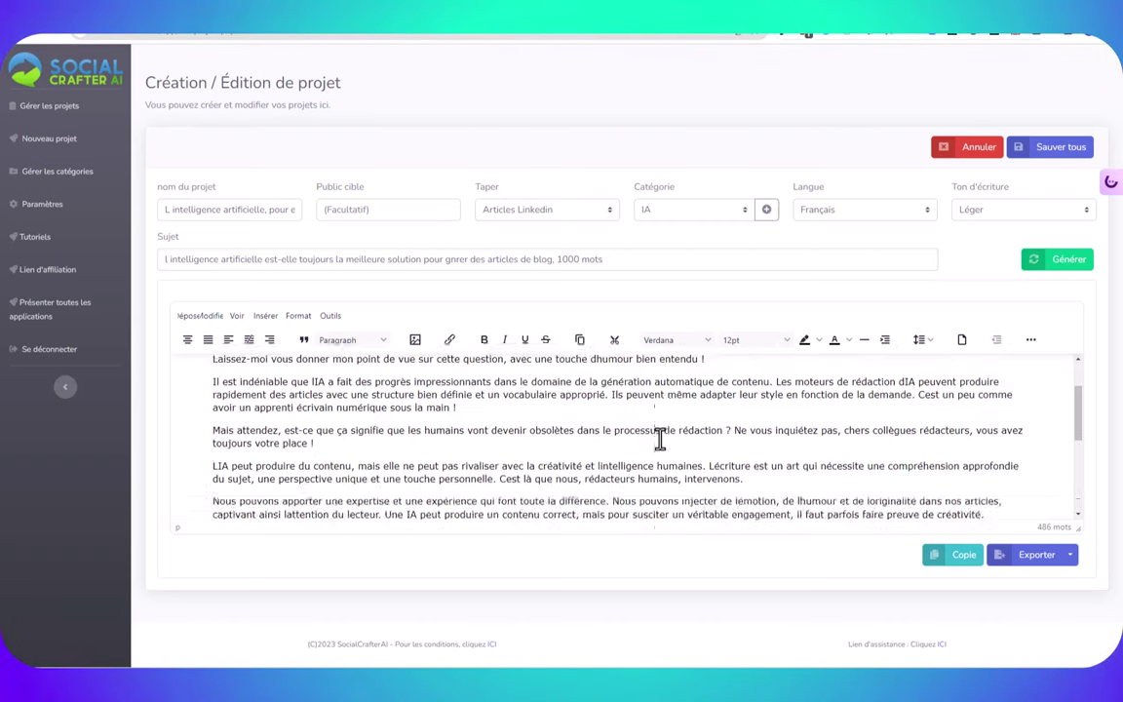
scroll(660, 440, "up", 5)
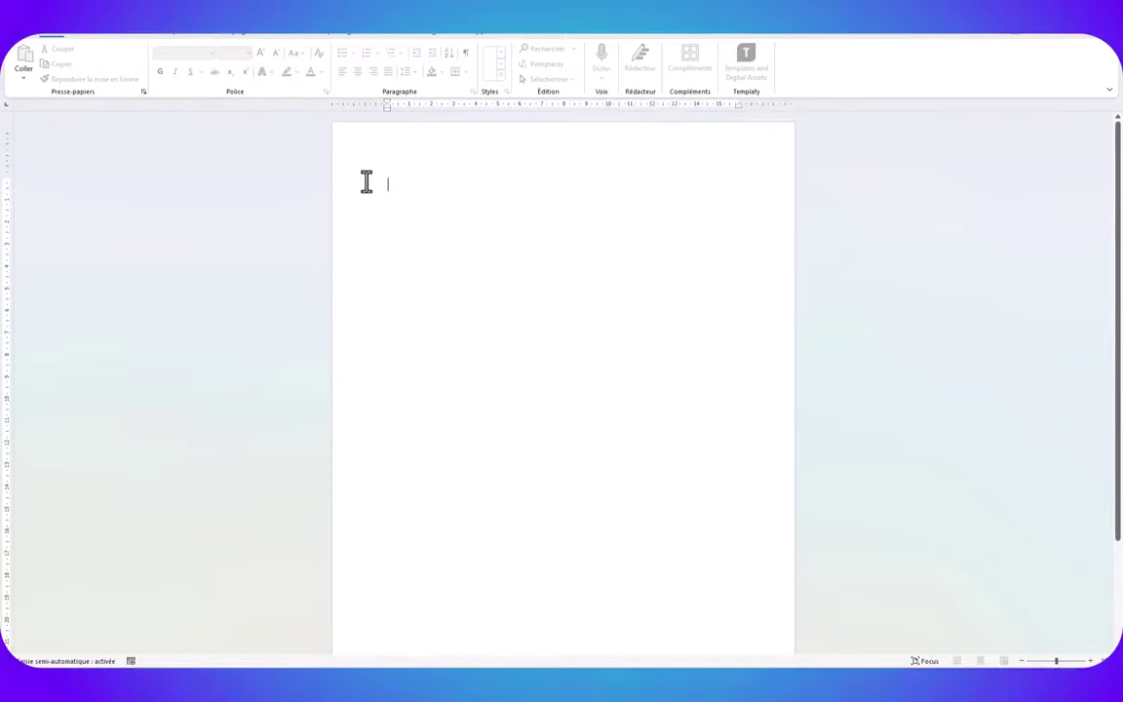
Paste the article into the blank document and remove the empty line below the title
right_click(392, 186)
left_click(459, 266)
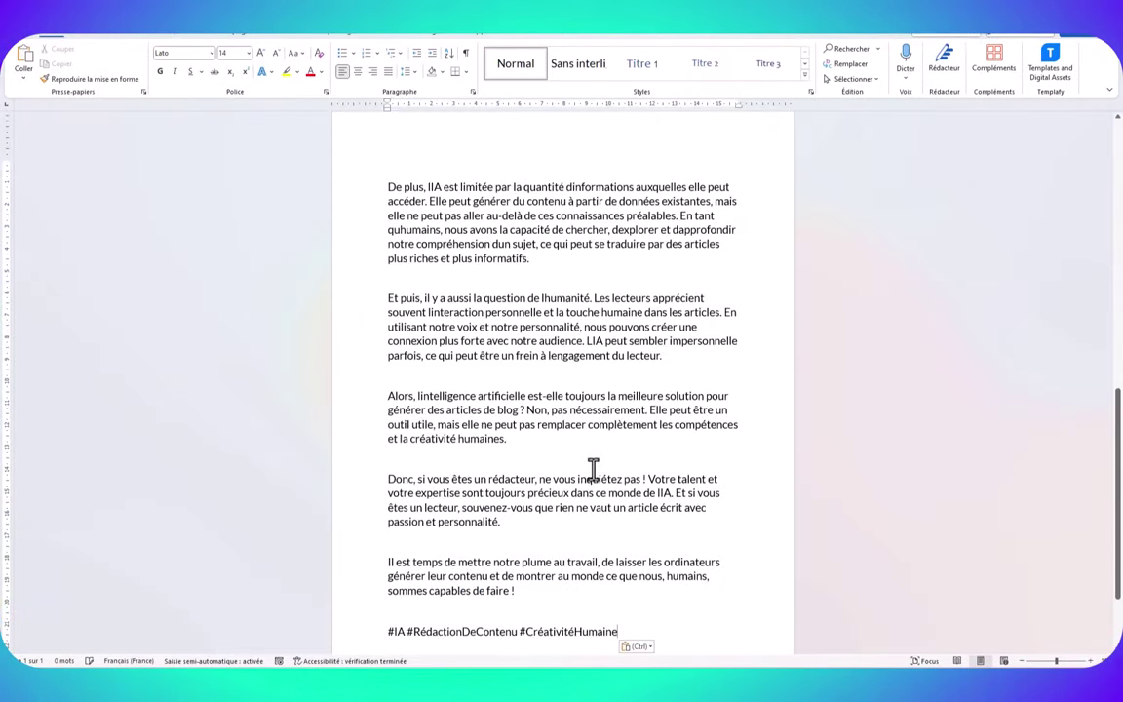
scroll(468, 424, "up", 4)
scroll(468, 421, "up", 3)
scroll(468, 419, "up", 3)
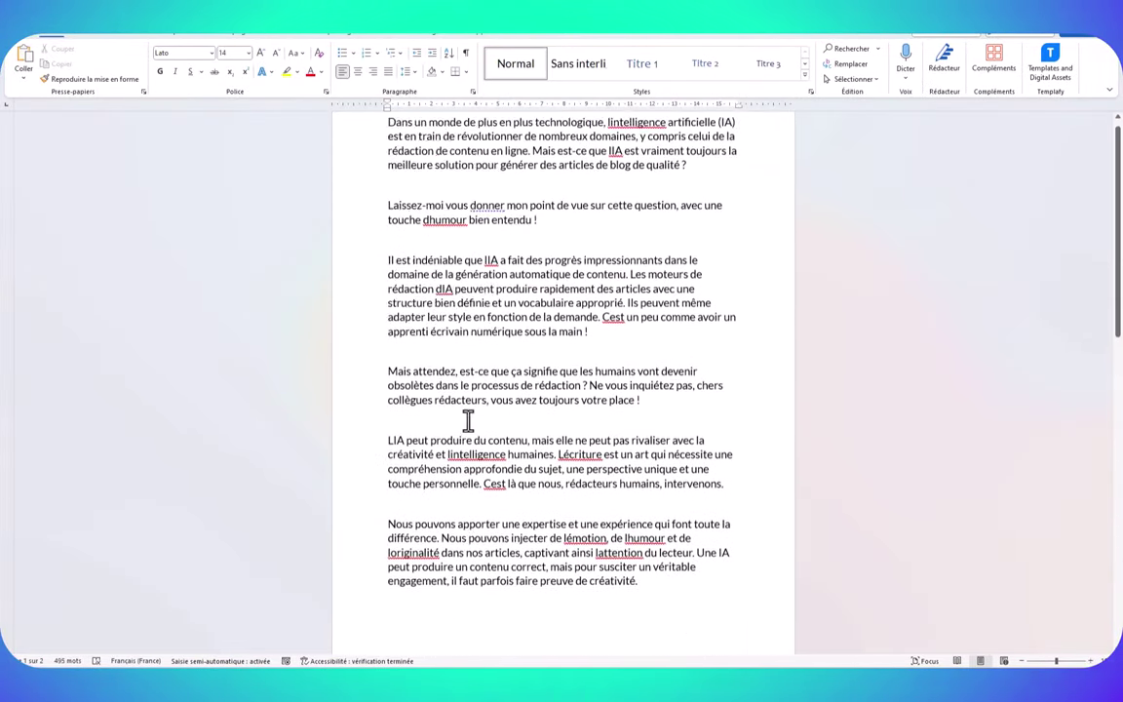
scroll(468, 421, "up", 3)
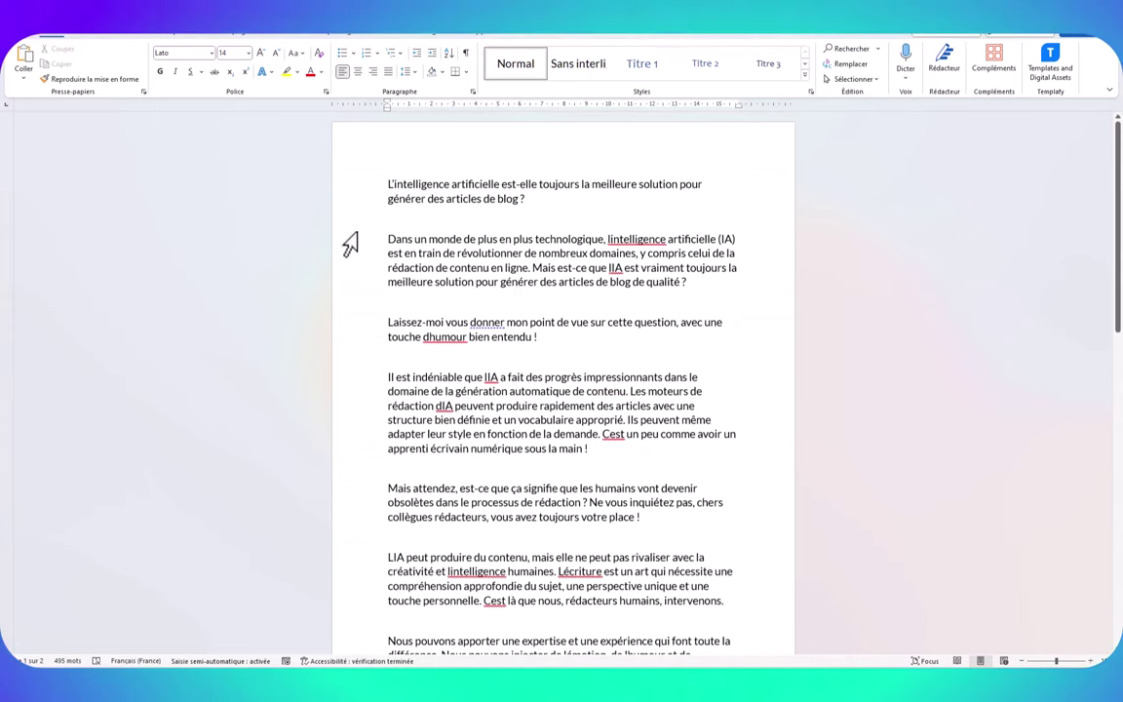
left_click(384, 219)
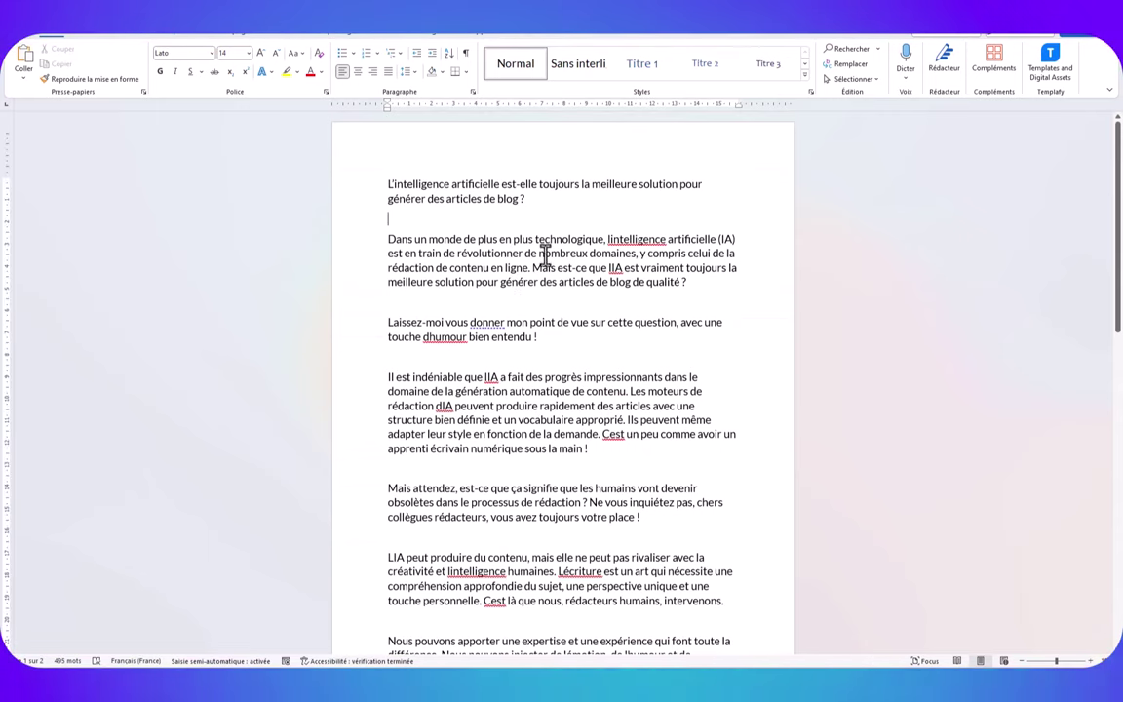
key("BackSpace")
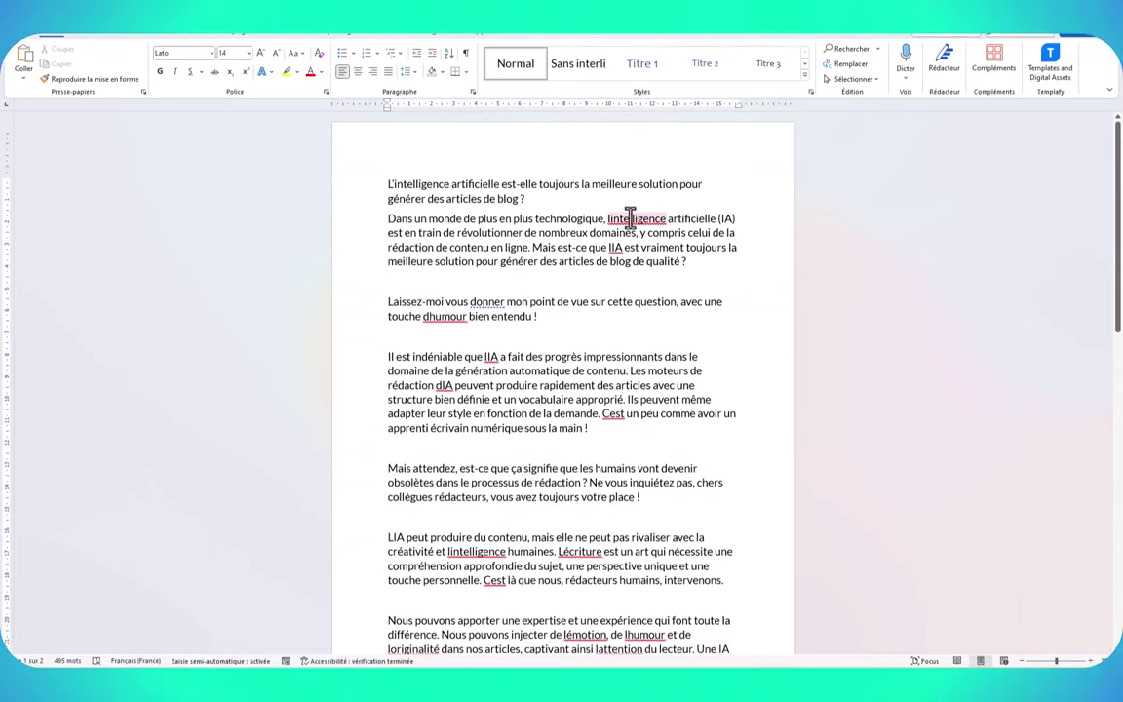
Correct 'lintelligence', 'lIA' and 'dhumour' to l'intelligence, l'IA and d'humour
right_click(629, 216)
left_click(733, 248)
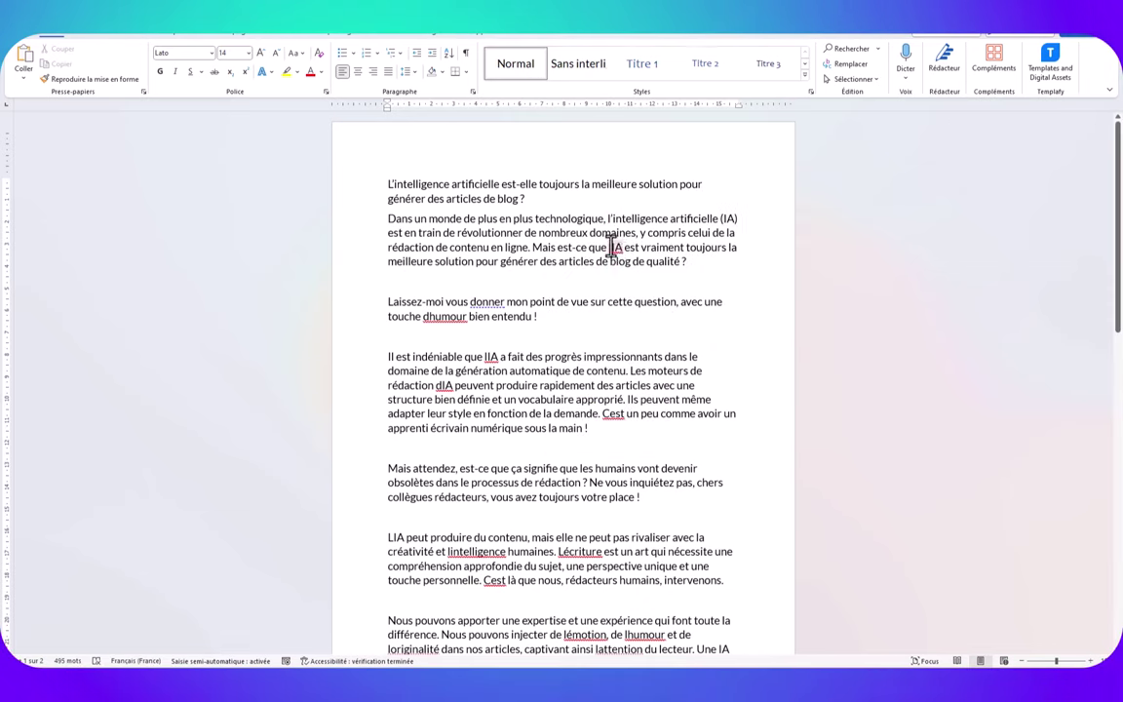
left_click(619, 321)
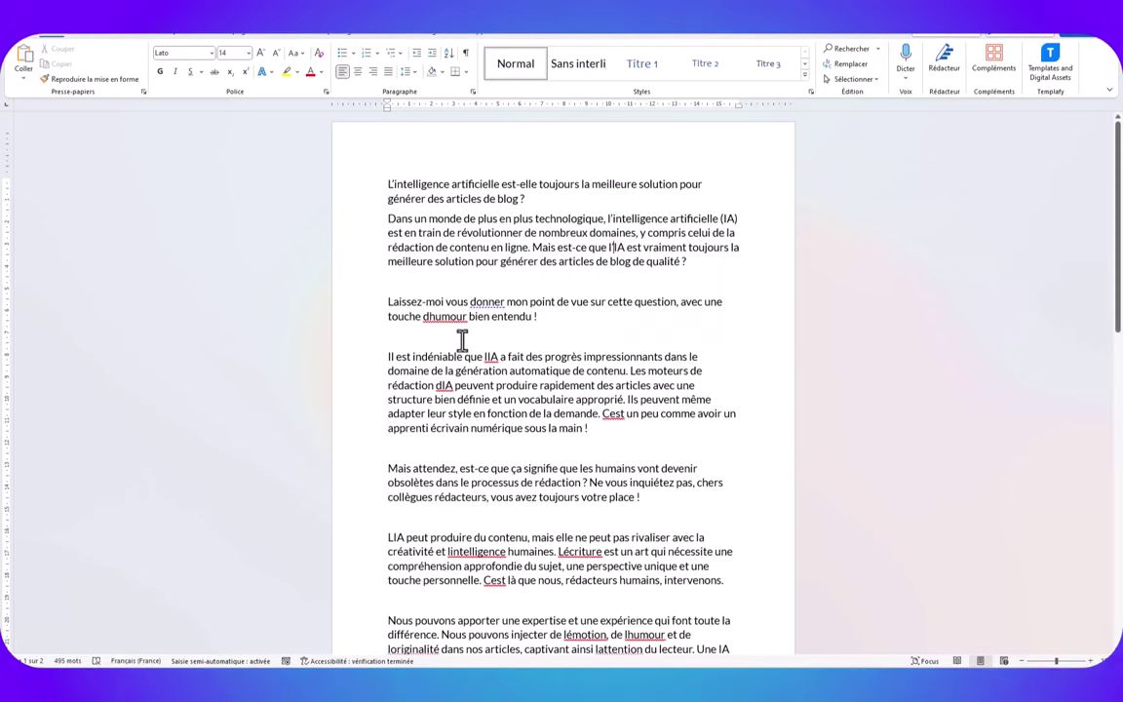
right_click(431, 315)
left_click(509, 336)
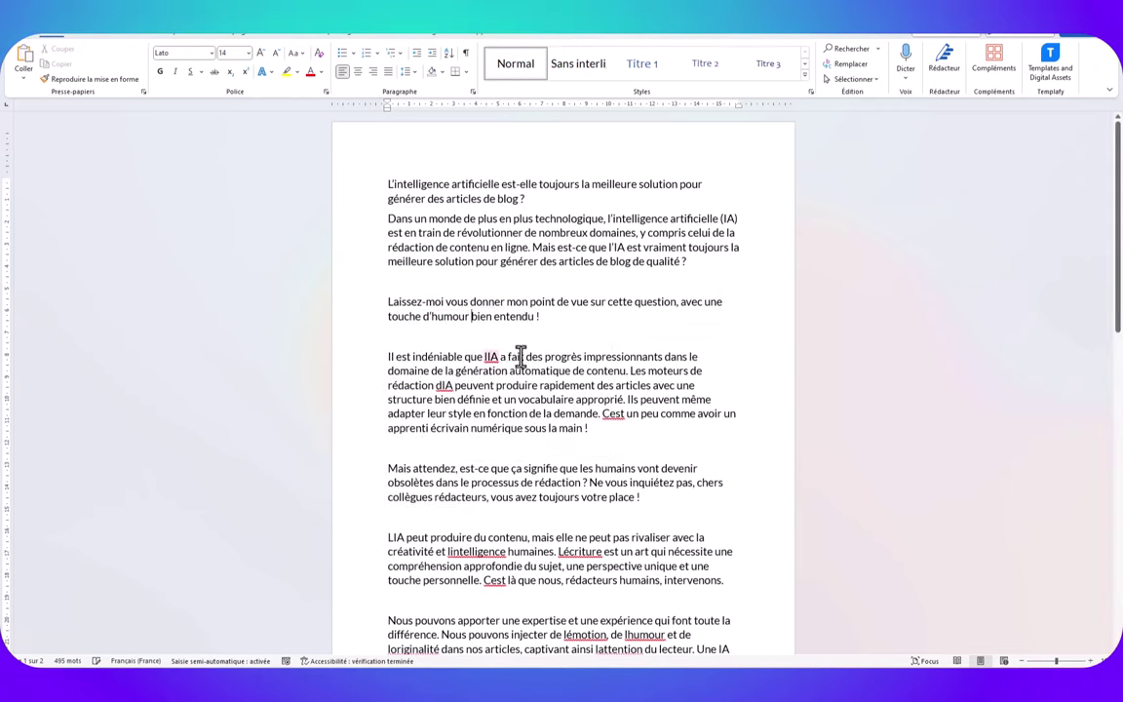
right_click(484, 358)
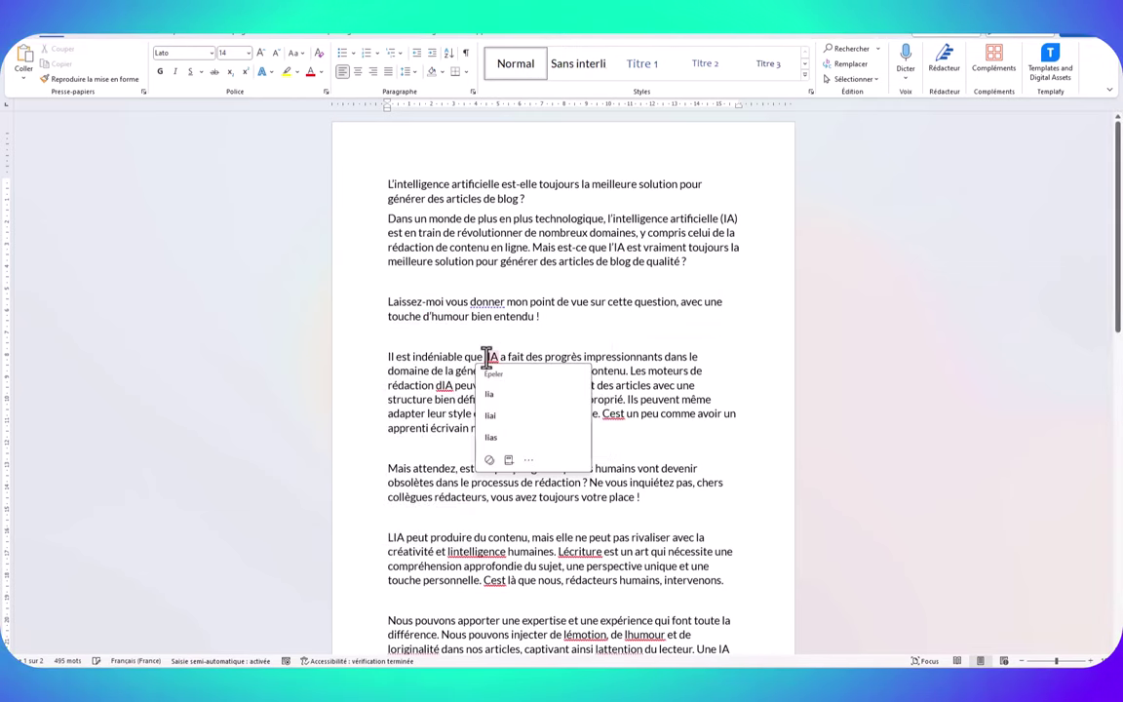
left_click(509, 372)
Delete the blank lines before 'Laissez-moi', 'Il est' and 'Mais attendez'
key("BackSpace")
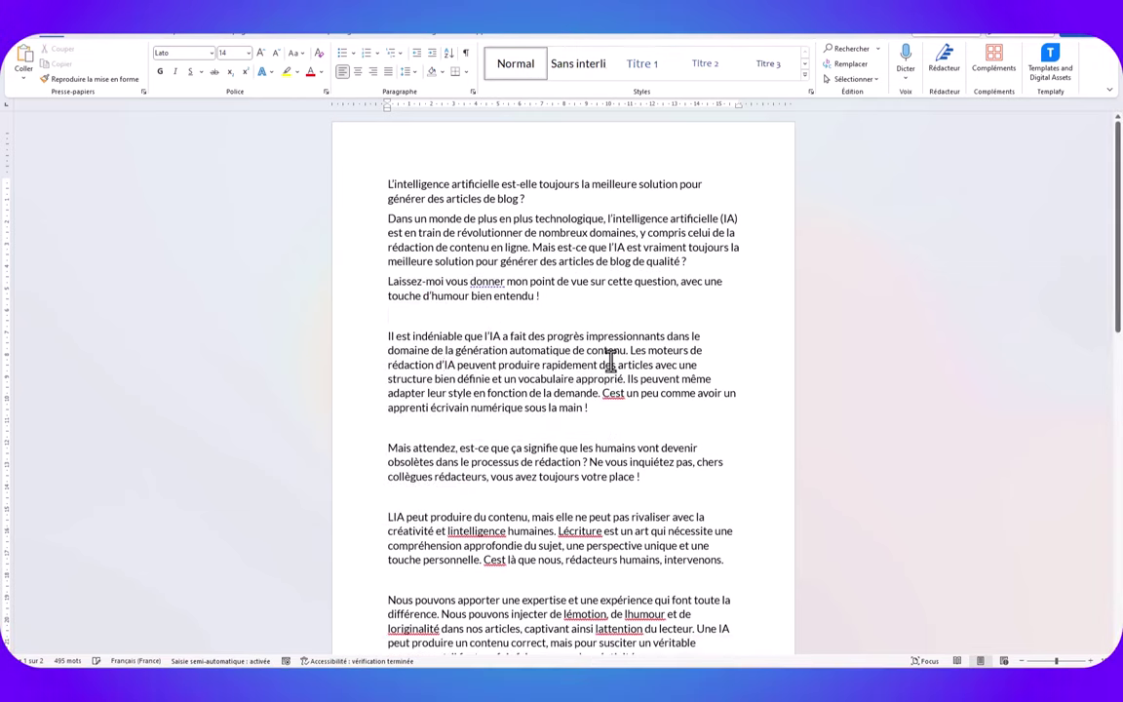
key("Down")
key("Down")
key("Down")
key("BackSpace")
left_click(429, 407)
key("BackSpace")
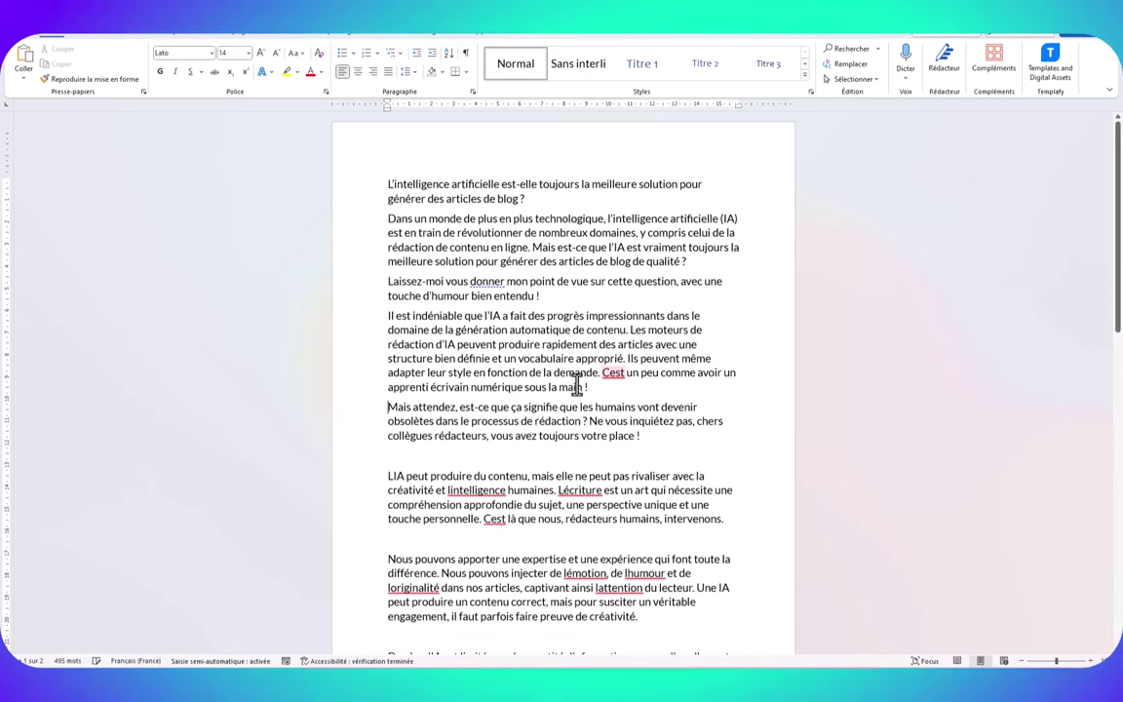
Restore the apostrophes in C'est, l'intelligence and L'écriture
left_click(610, 373)
type("'")
scroll(394, 397, "down", 1)
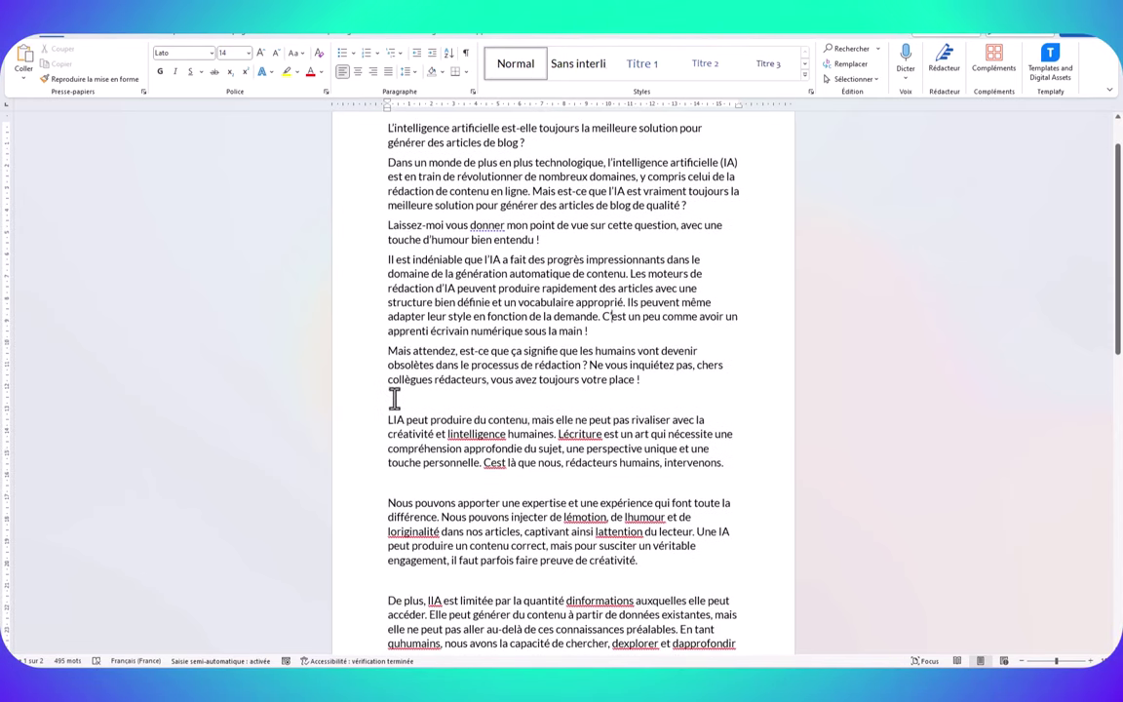
right_click(492, 439)
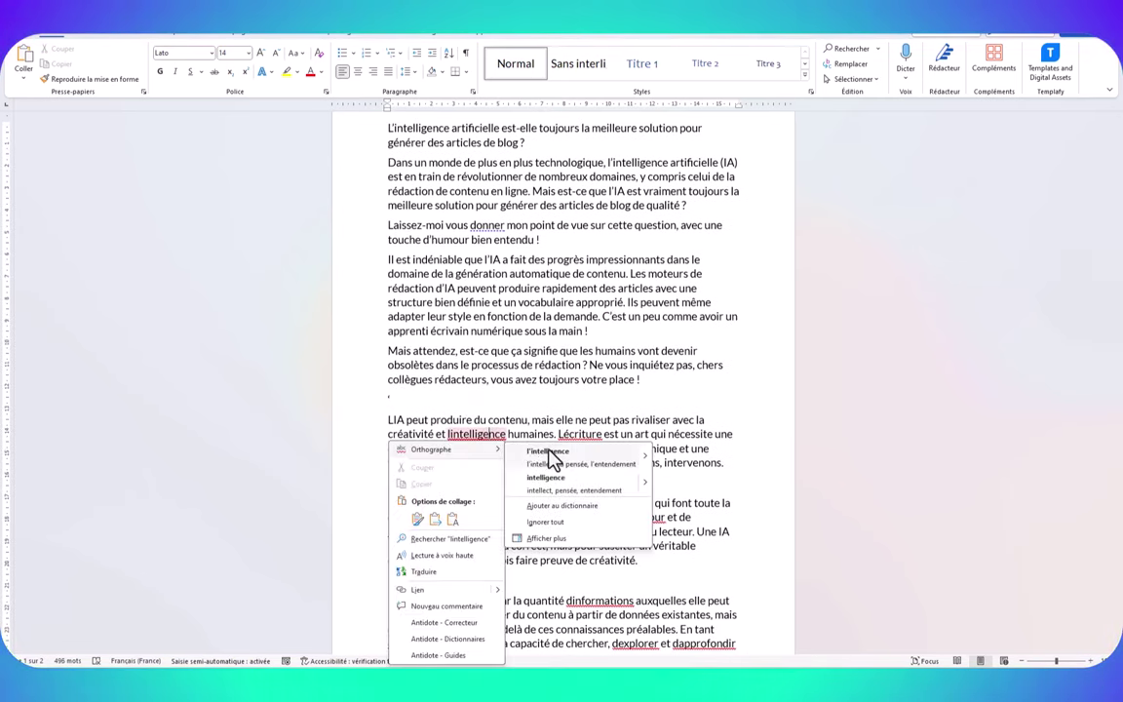
left_click(550, 452)
right_click(591, 435)
left_click(649, 449)
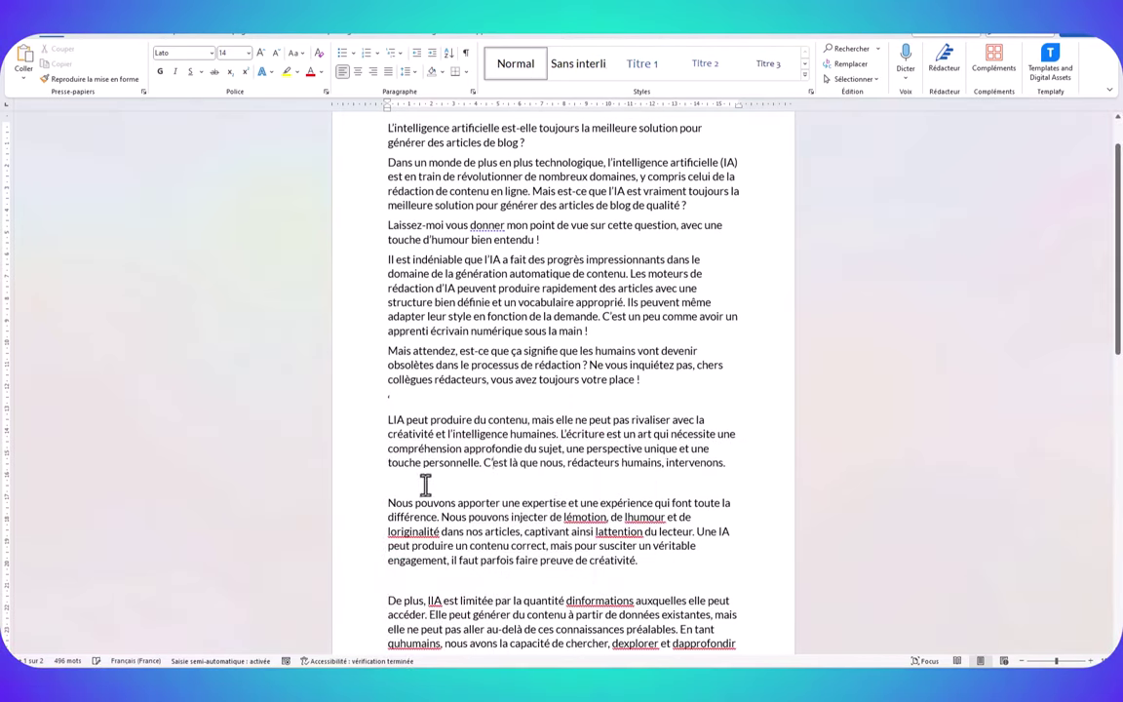
Remove the empty paragraphs above 'Nous pouvons' and after 'votre place !'
scroll(425, 484, "down", 2)
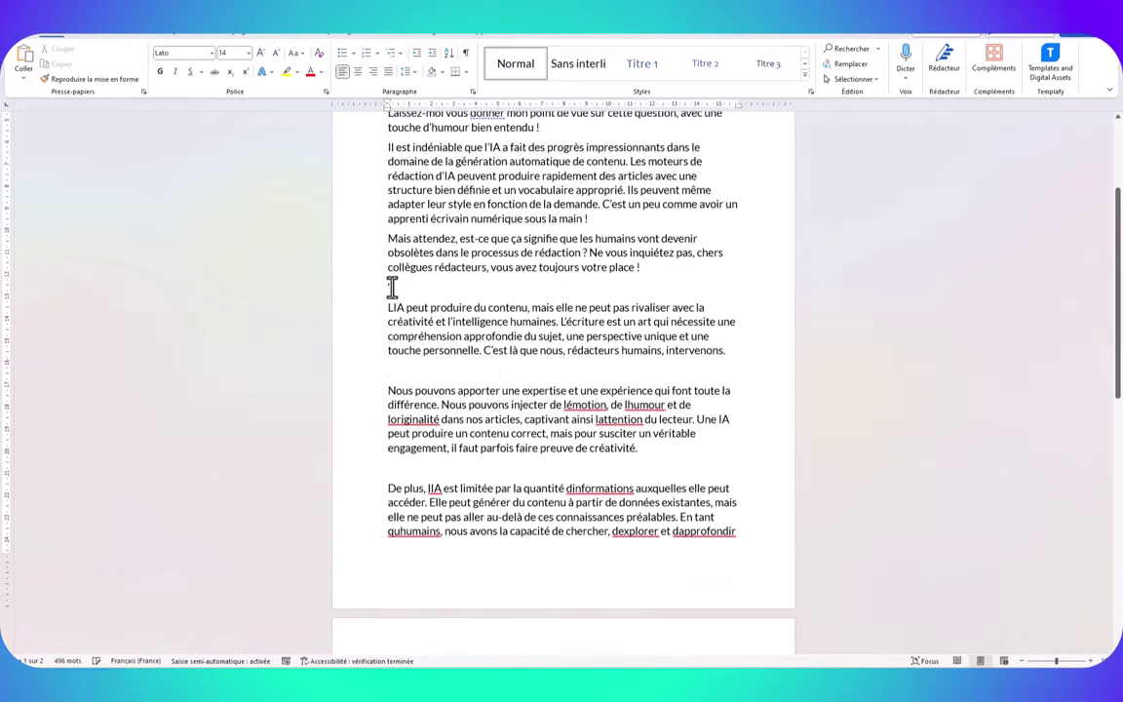
key("Delete")
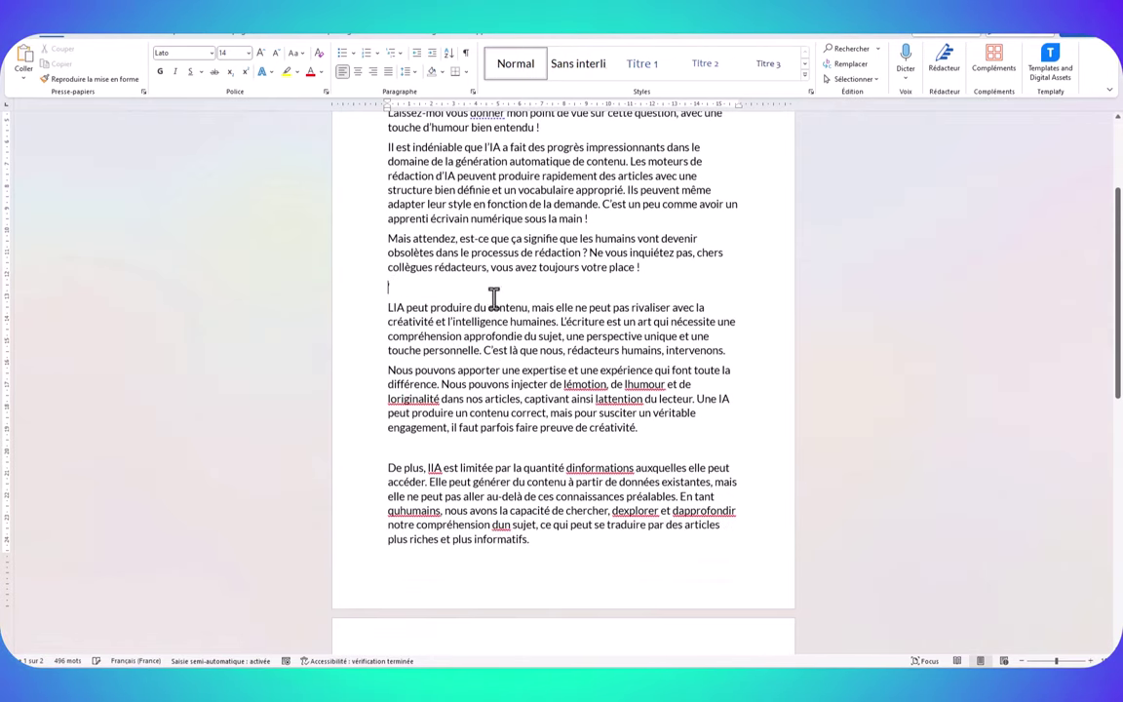
key("Delete")
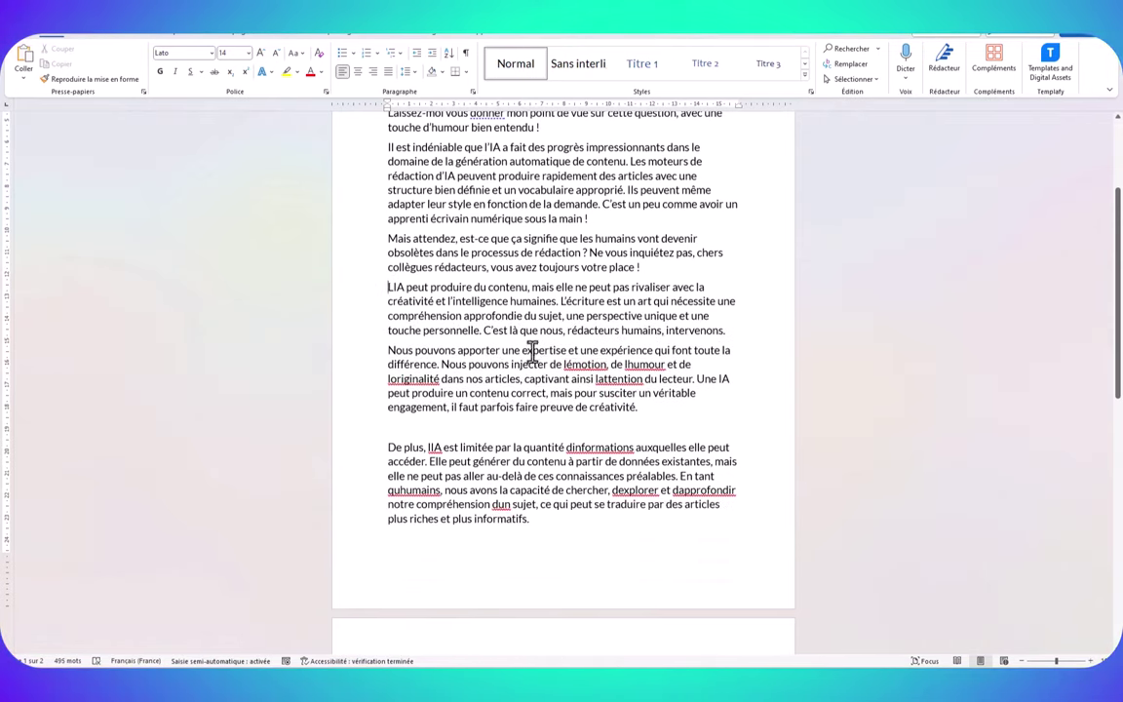
scroll(532, 351, "down", 7)
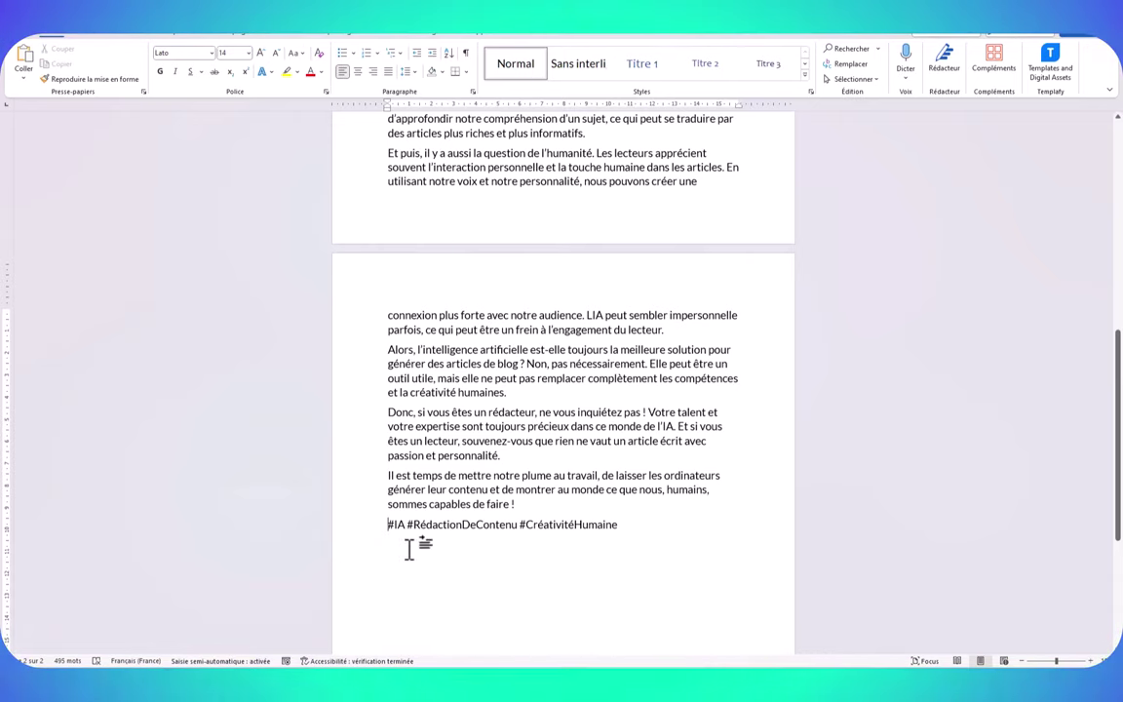
scroll(566, 501, "up", 3)
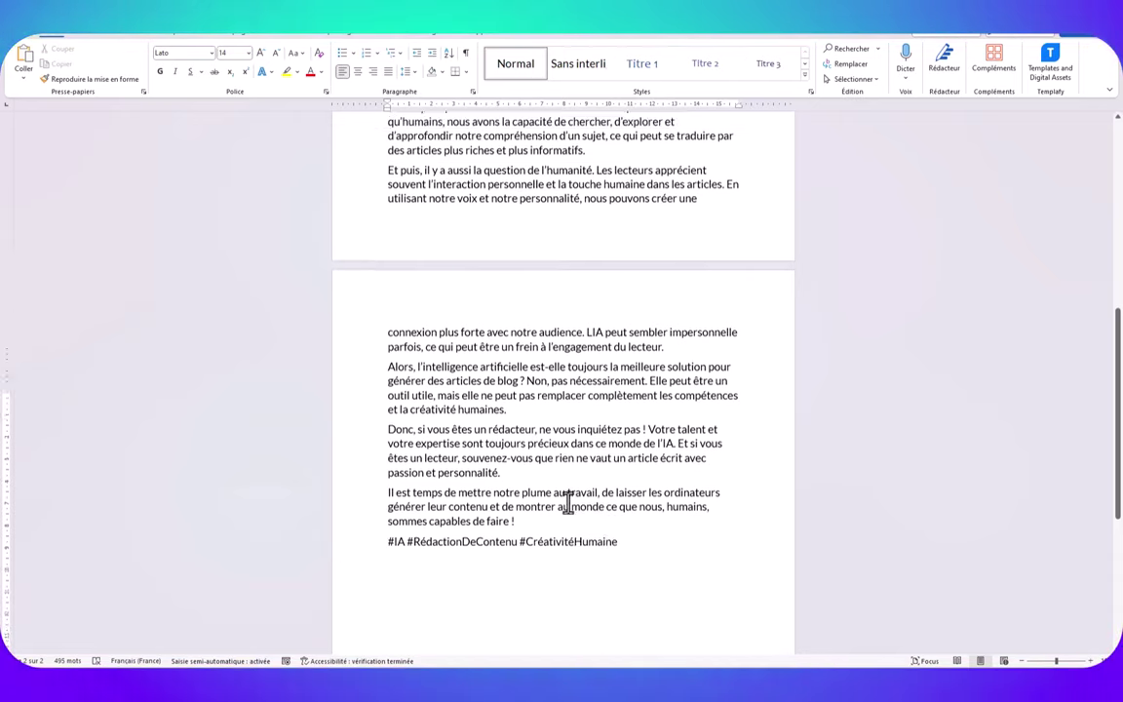
scroll(533, 479, "up", 4)
scroll(475, 426, "up", 3)
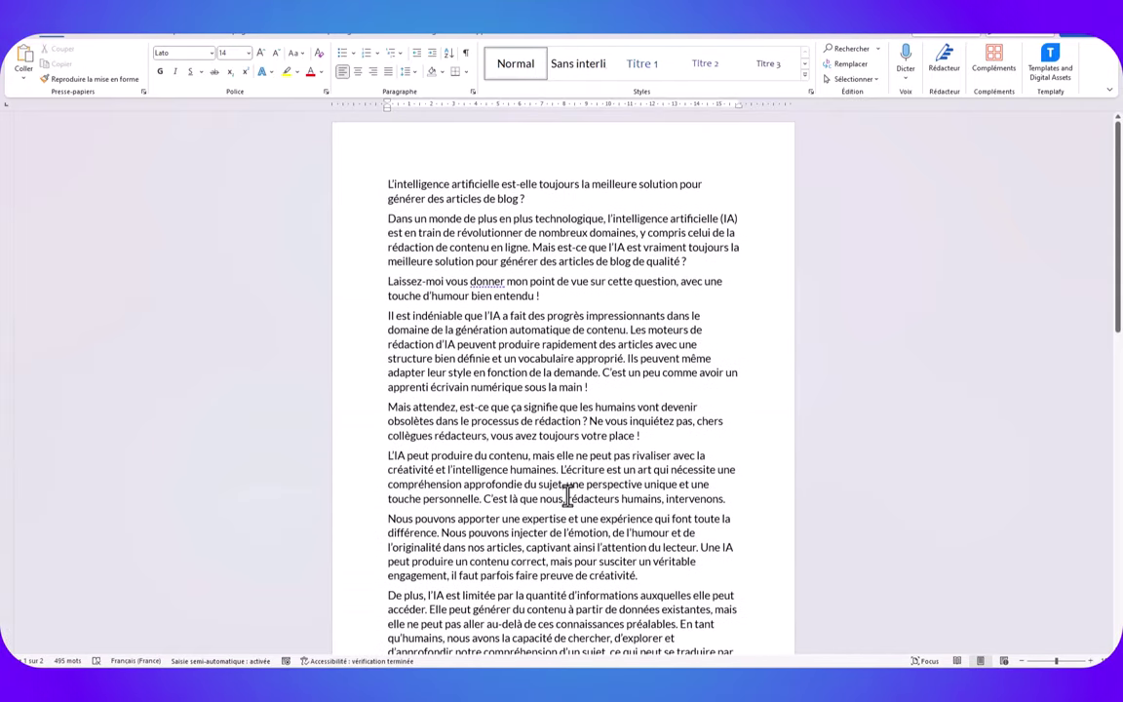
scroll(567, 476, "down", 10)
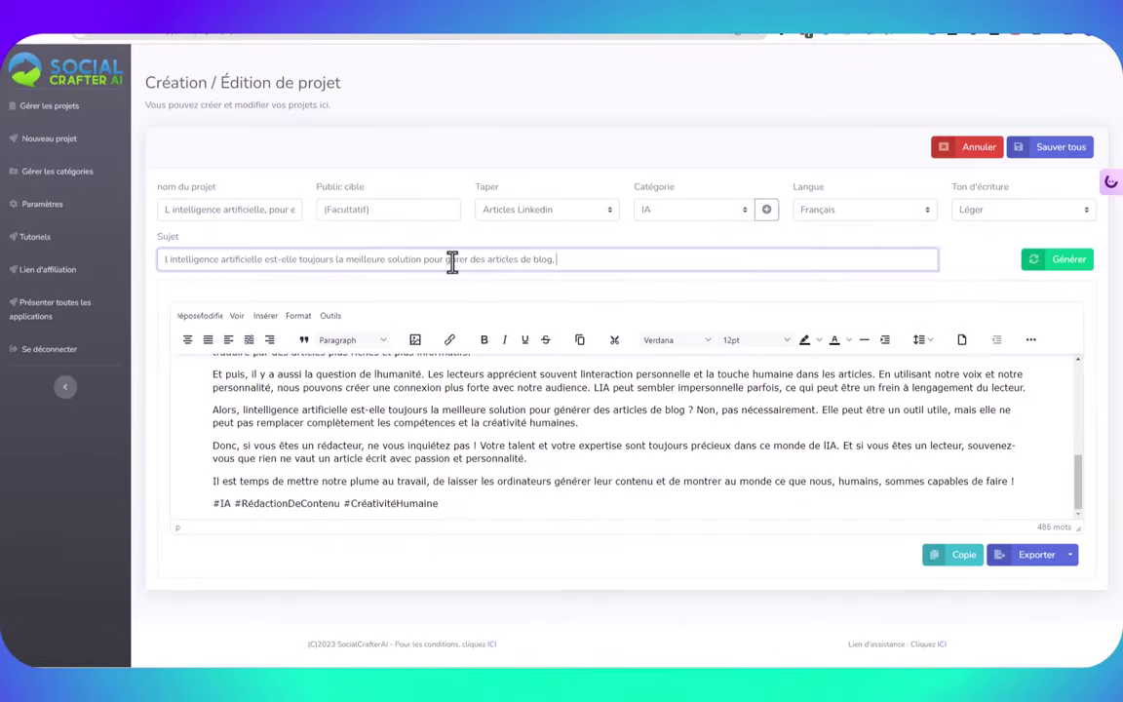
Reword the subject to 'L intelligence artificielle pour les articles de blog permet-elle de bien le referencer' and regenerate
type("ene")
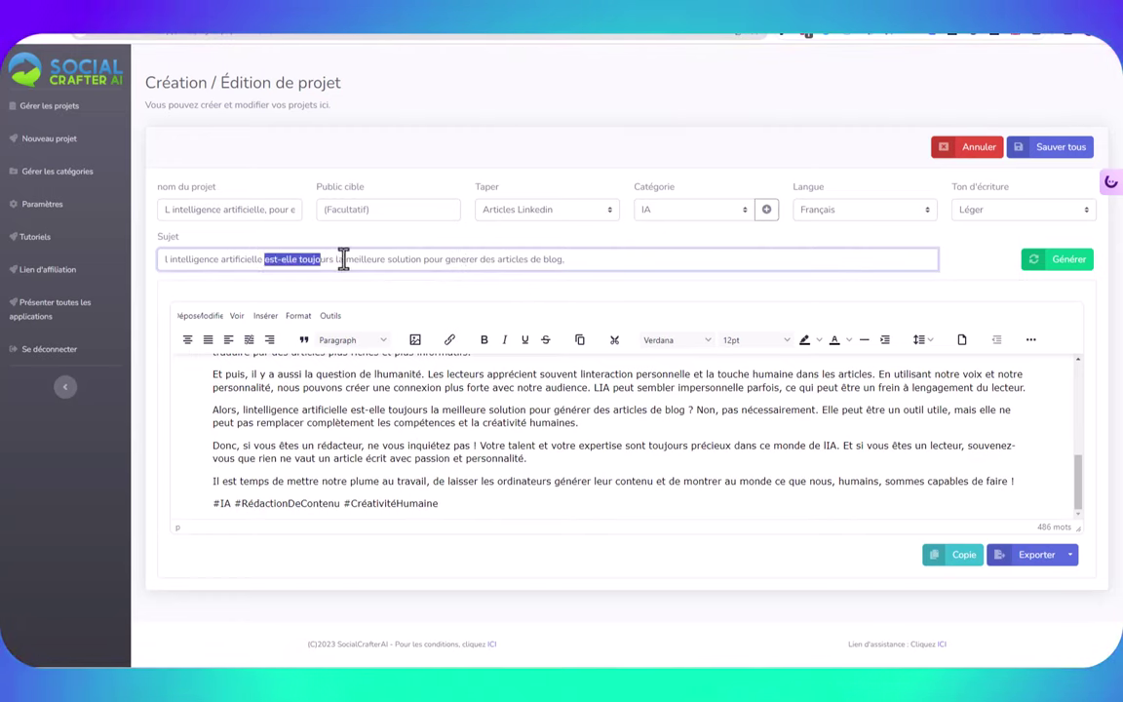
left_click_drag(343, 258, 483, 252)
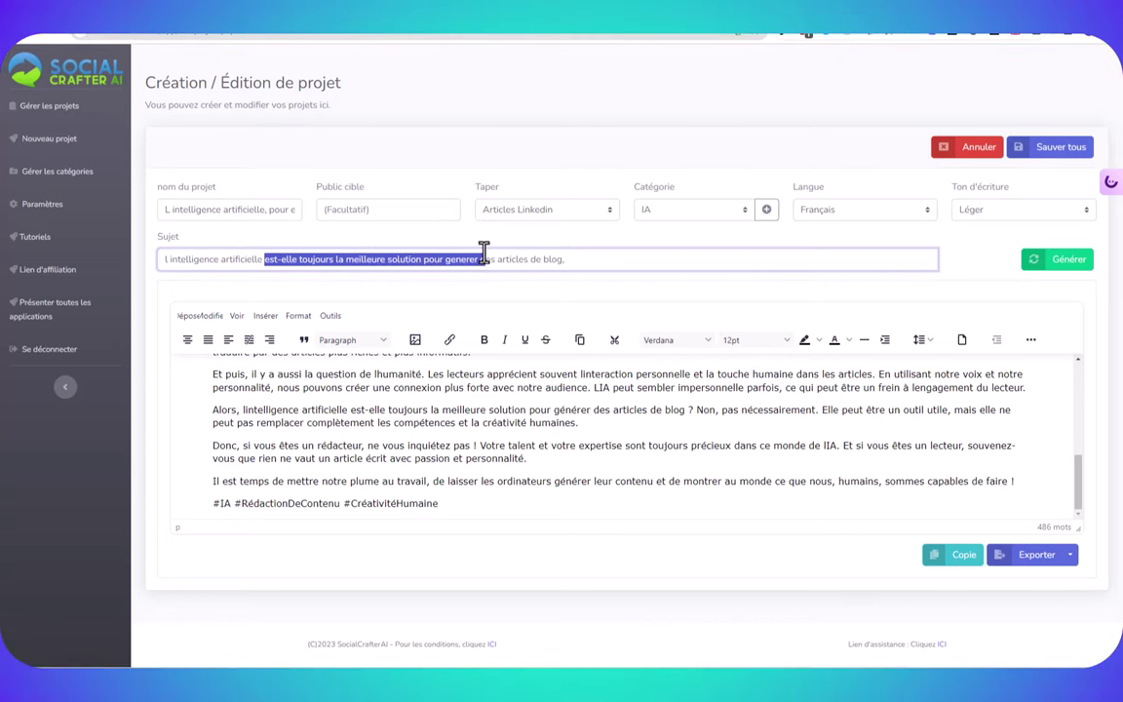
type("pour l")
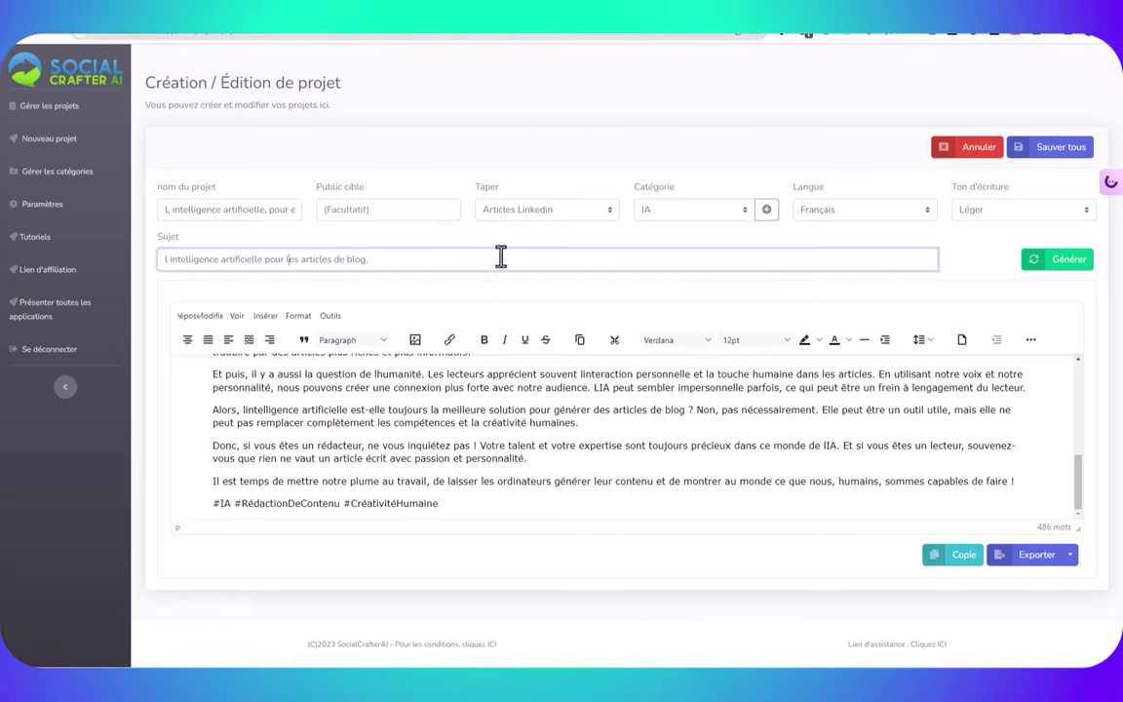
type(" permet-elle de bie nr, fro")
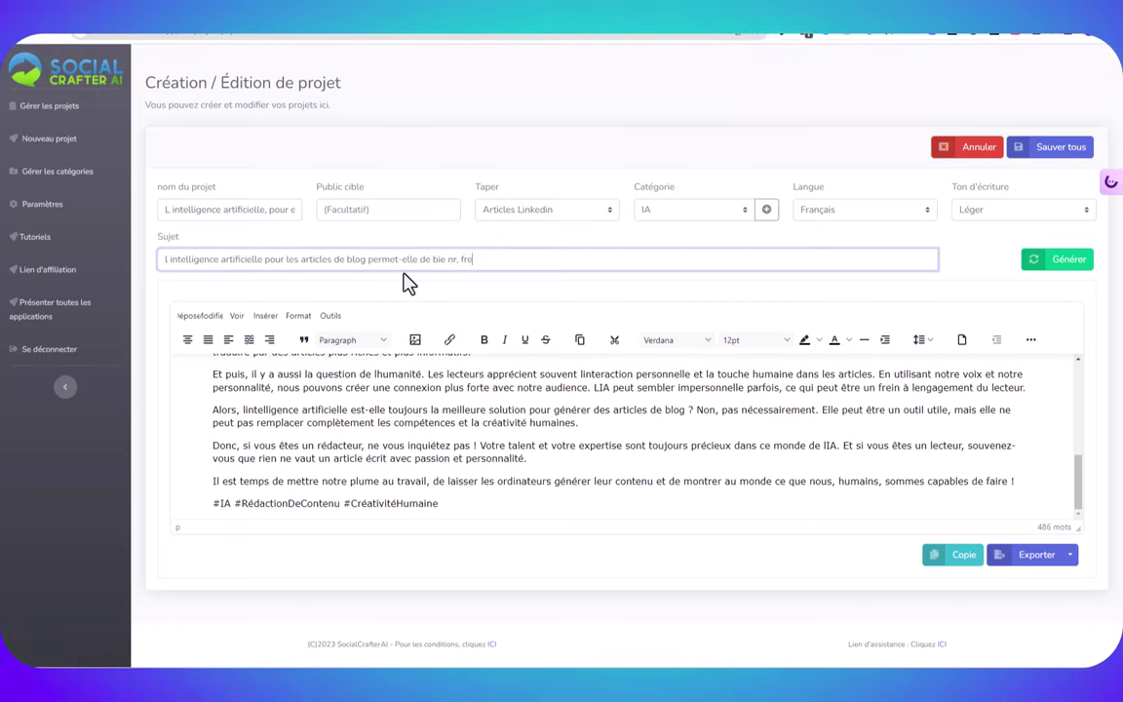
type("ncer")
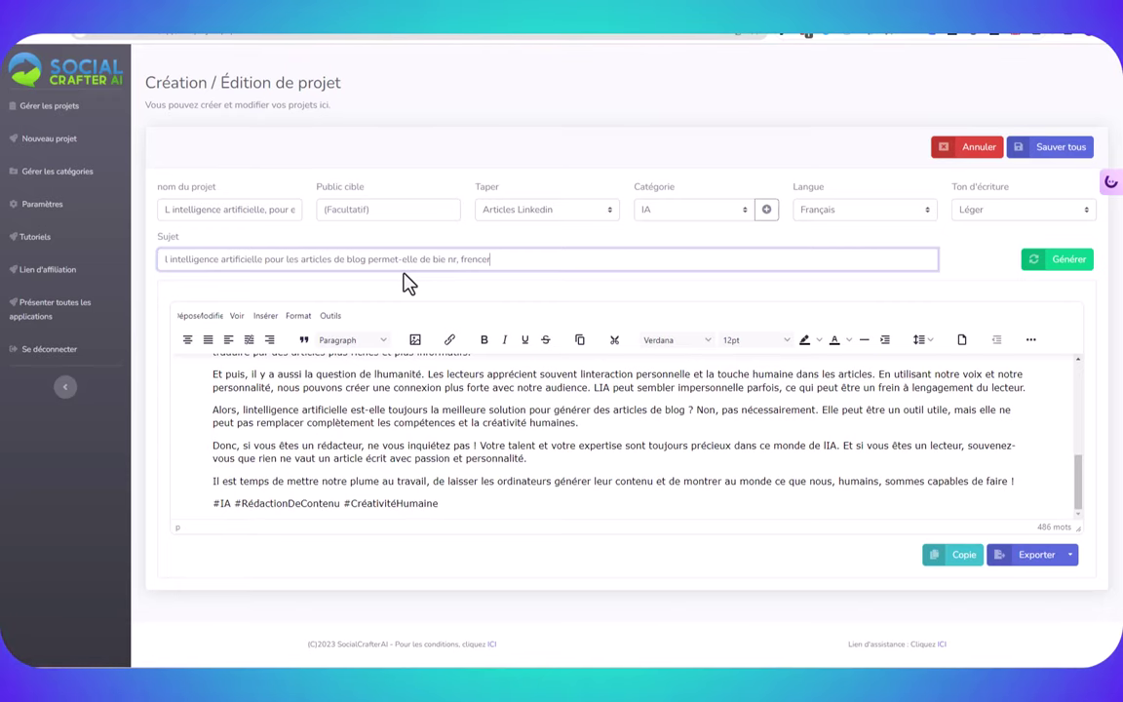
left_click(447, 258)
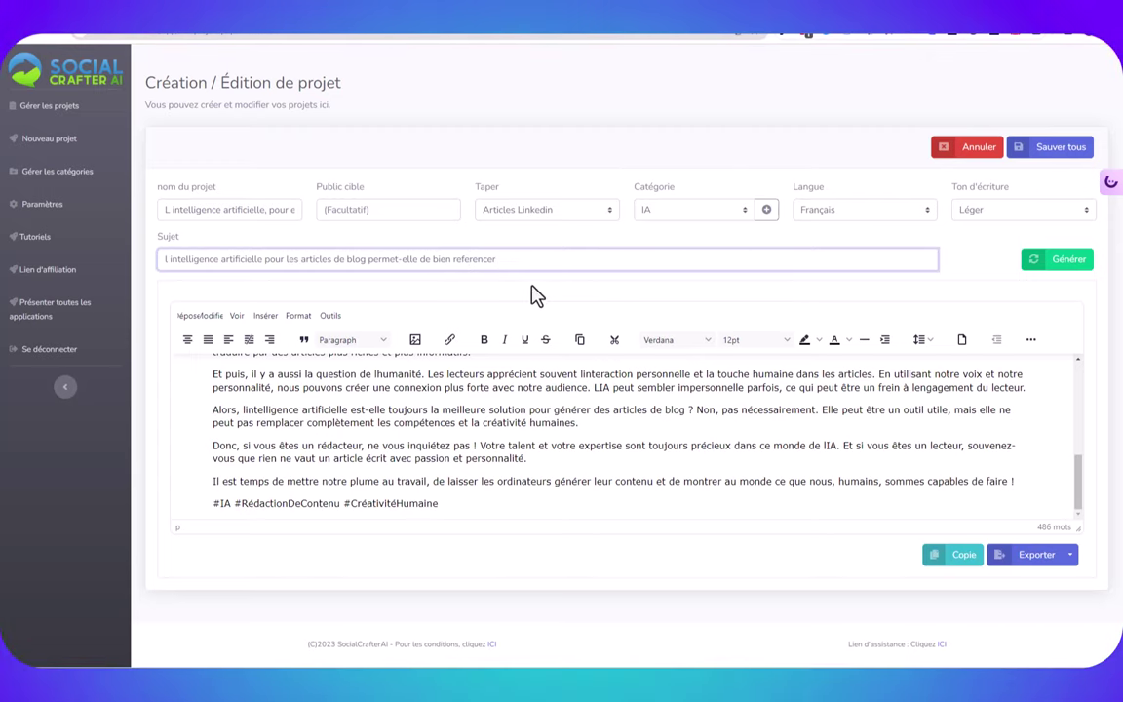
type("le")
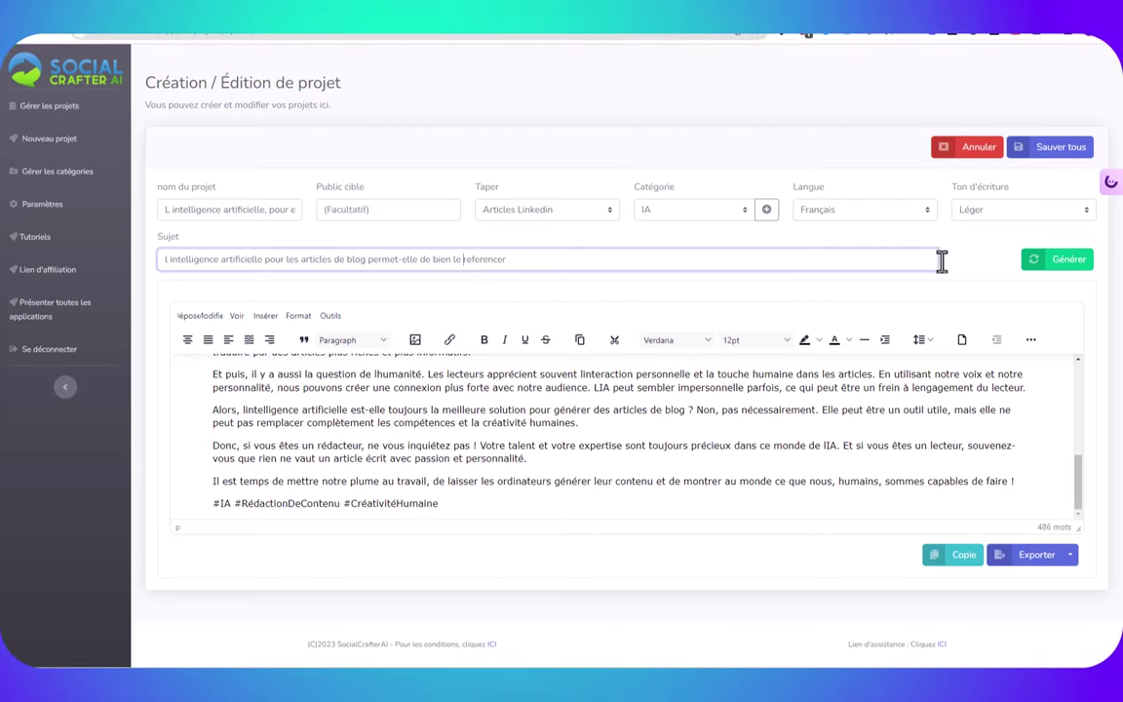
left_click(1068, 262)
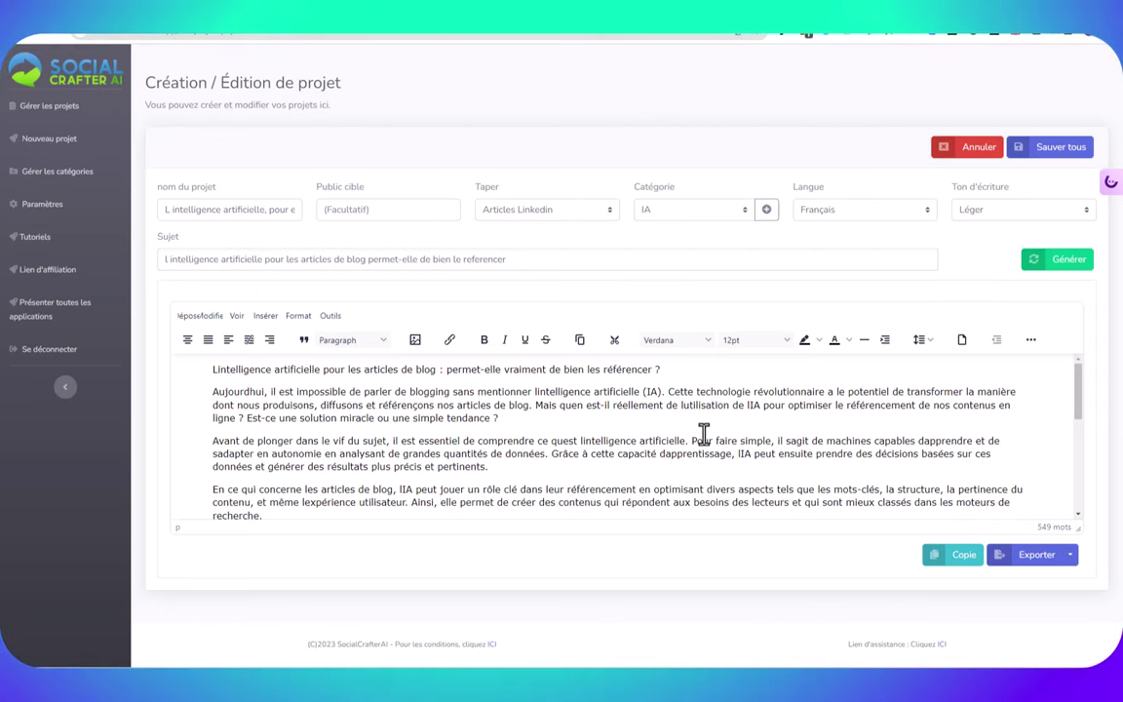
Scroll through the new 549-word article to review it
scroll(716, 434, "down", 3)
scroll(716, 434, "down", 3)
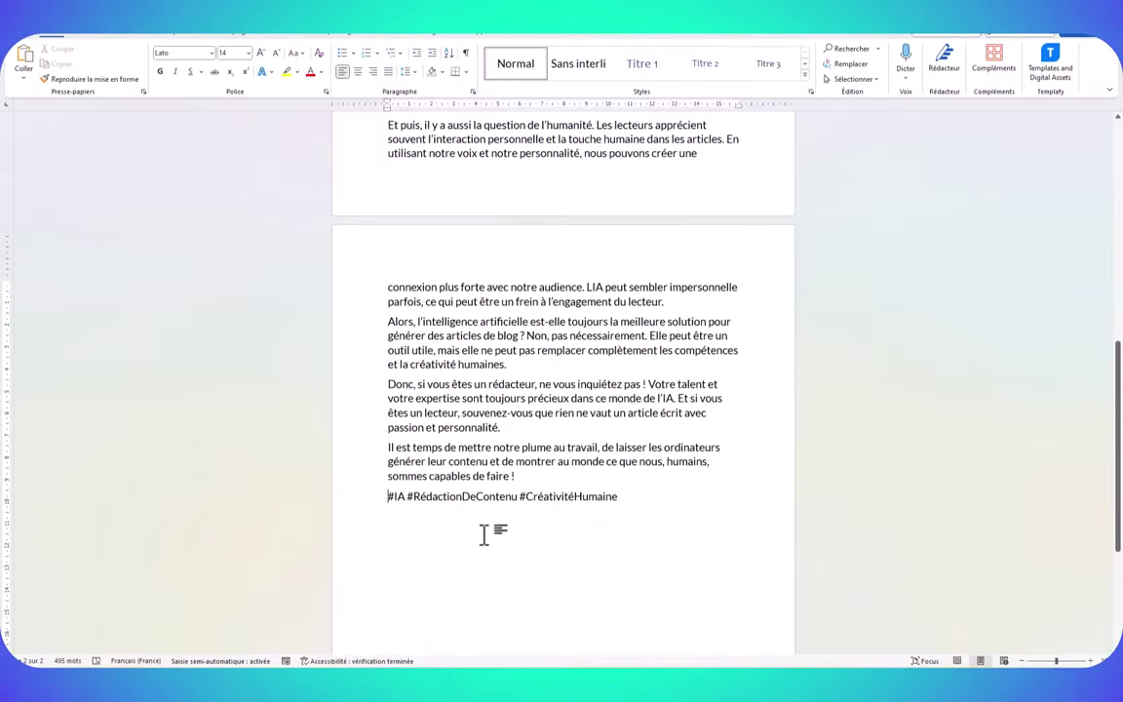
Paste the second article after the hashtags, remove the blank line under its heading, and fix Aujourd'hui
key("ctrl+v")
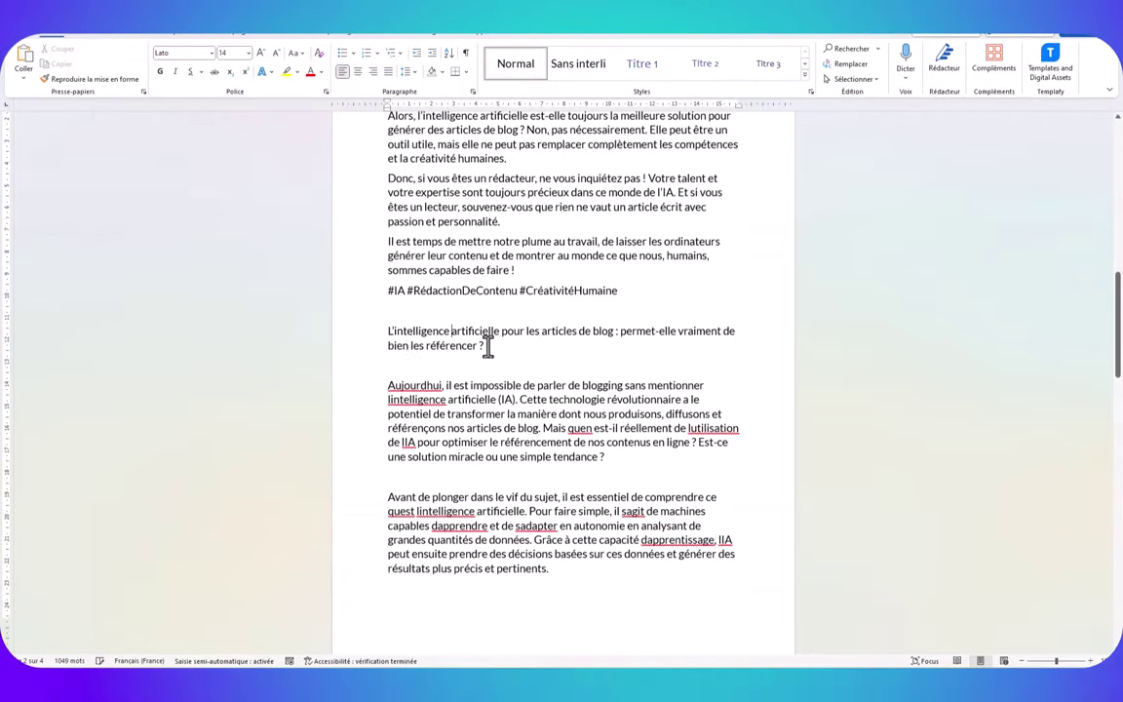
right_click(390, 364)
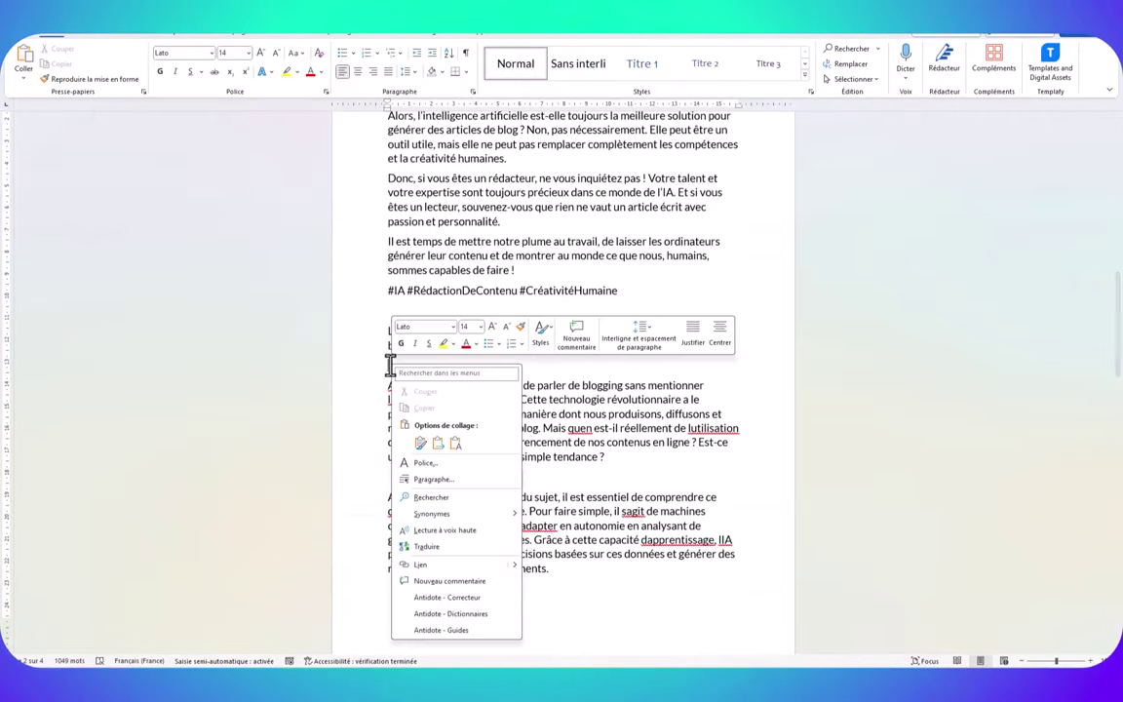
left_click(389, 361)
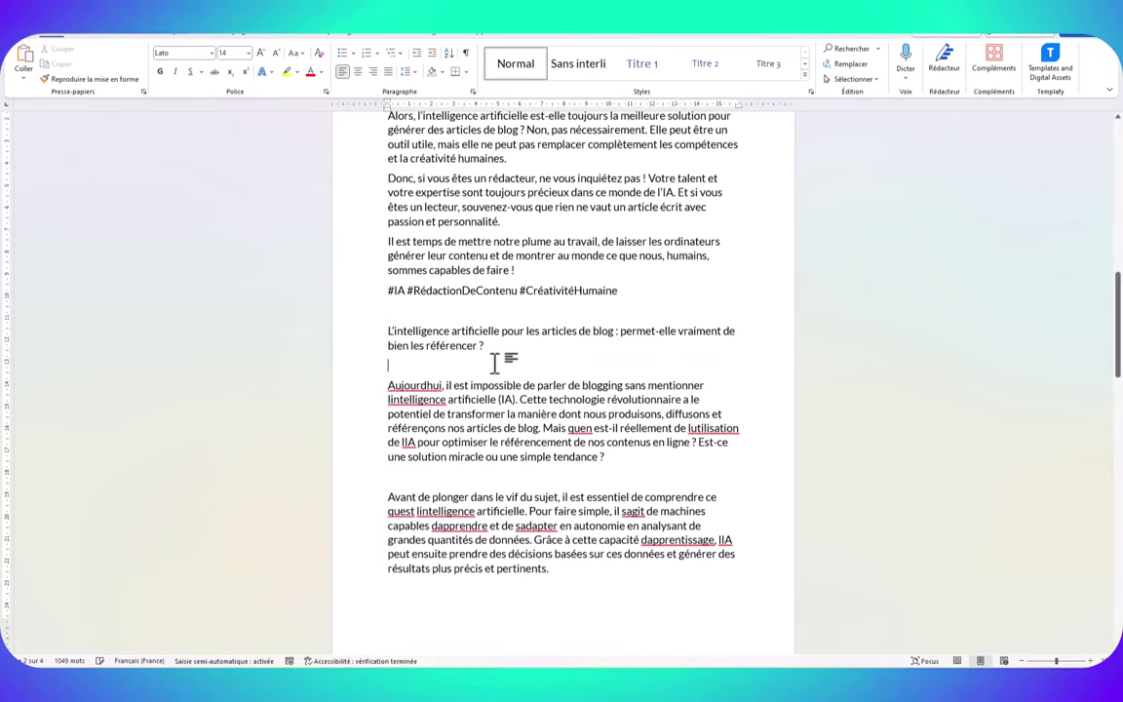
key("Delete")
right_click(425, 371)
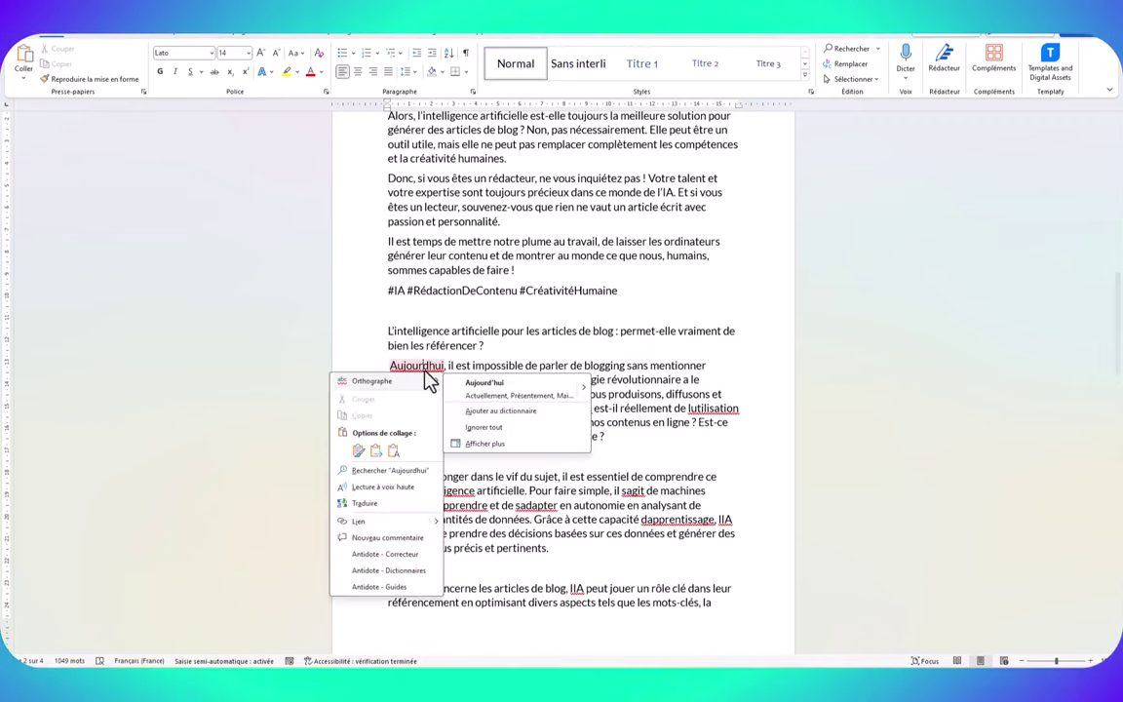
left_click(493, 386)
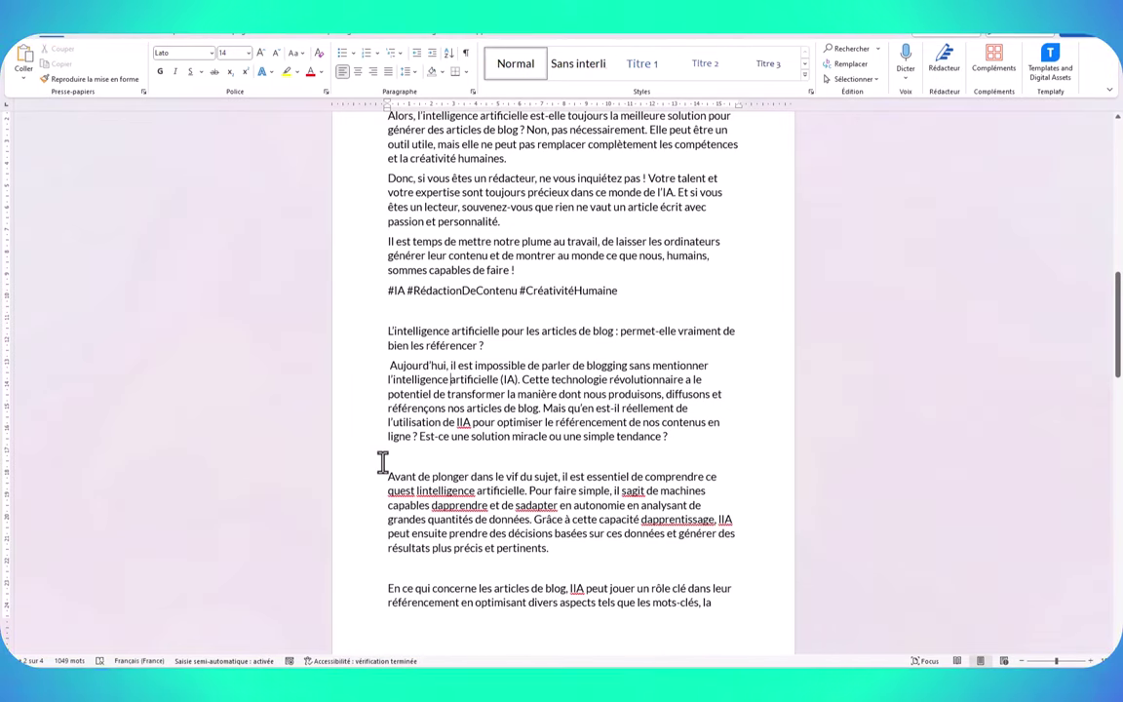
Delete the blank lines before 'Avant de plonger' and 'En ce qui concerne'
key("Delete")
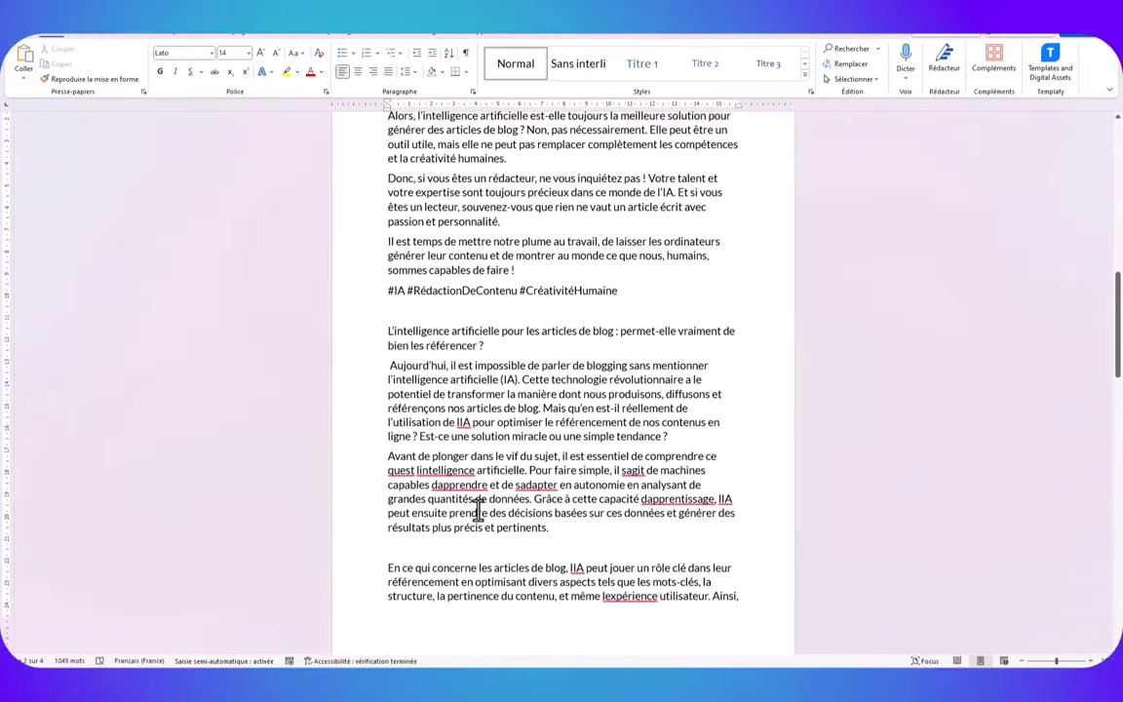
scroll(479, 510, "down", 2)
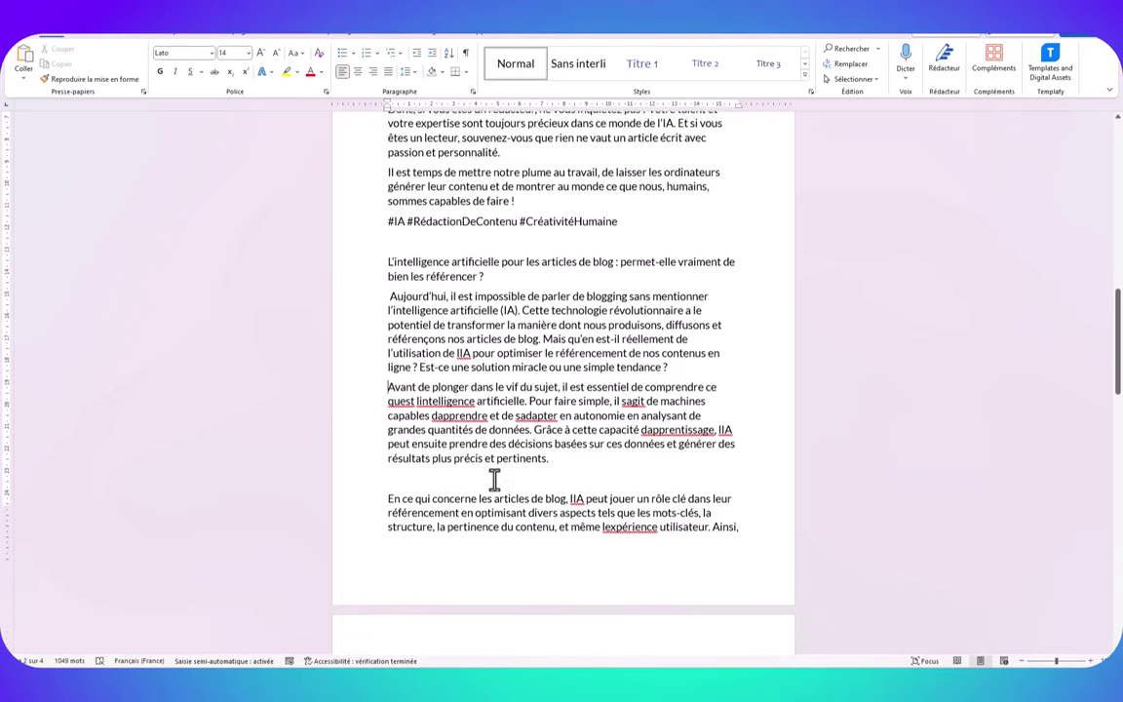
left_click(422, 437)
key("Delete")
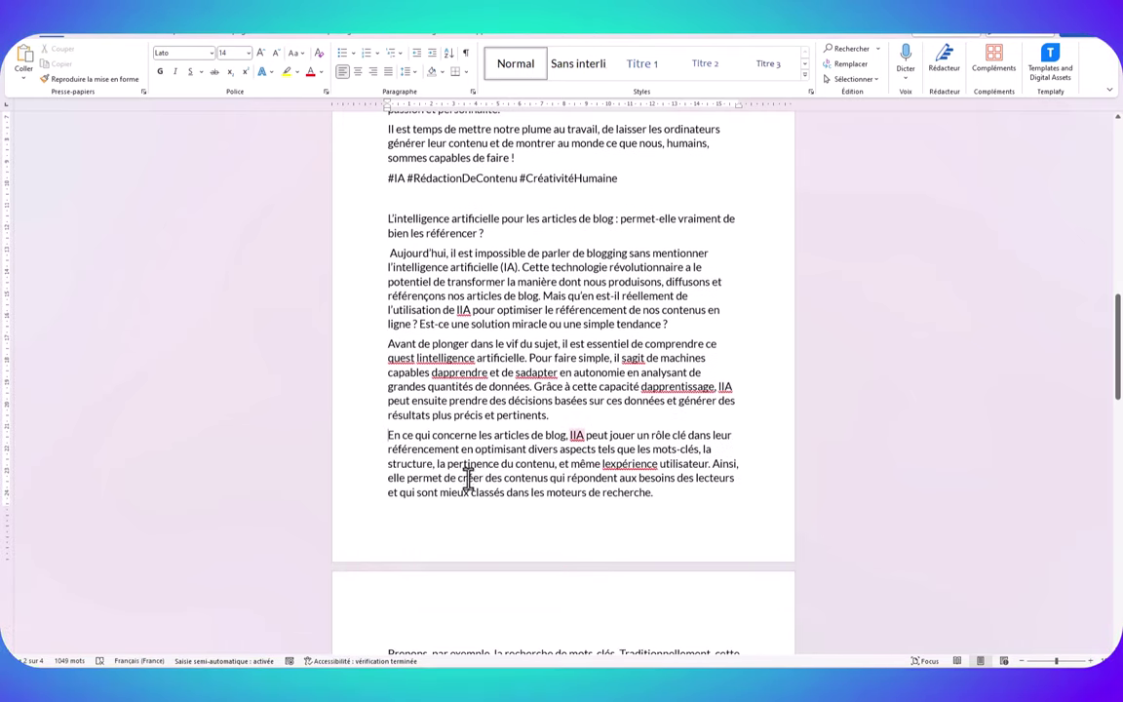
scroll(464, 476, "down", 2)
scroll(464, 477, "down", 2)
scroll(462, 484, "down", 4)
scroll(460, 489, "down", 2)
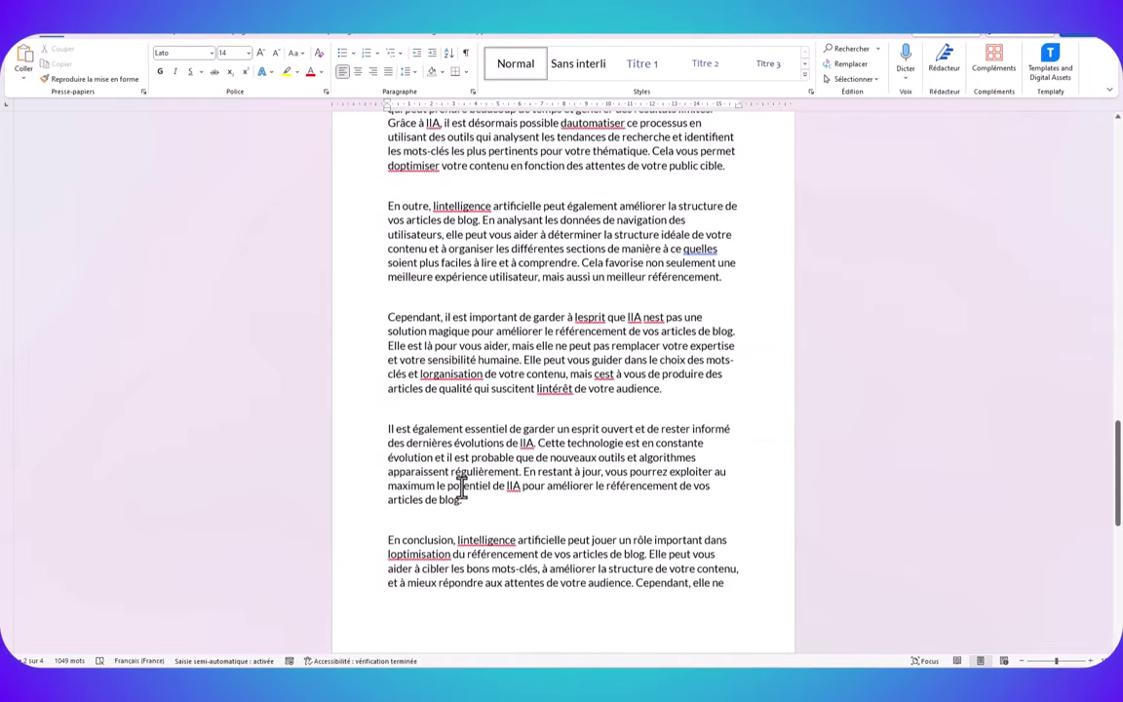
scroll(459, 489, "down", 3)
scroll(460, 492, "down", 2)
scroll(459, 494, "down", 1)
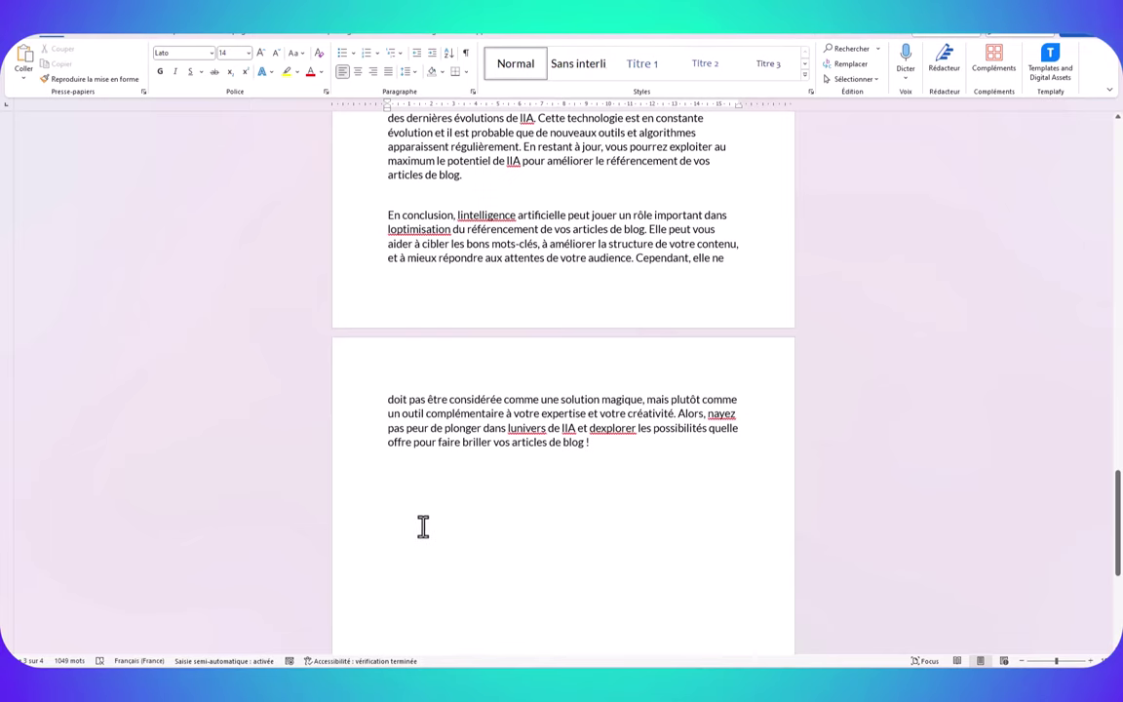
scroll(561, 509, "up", 1)
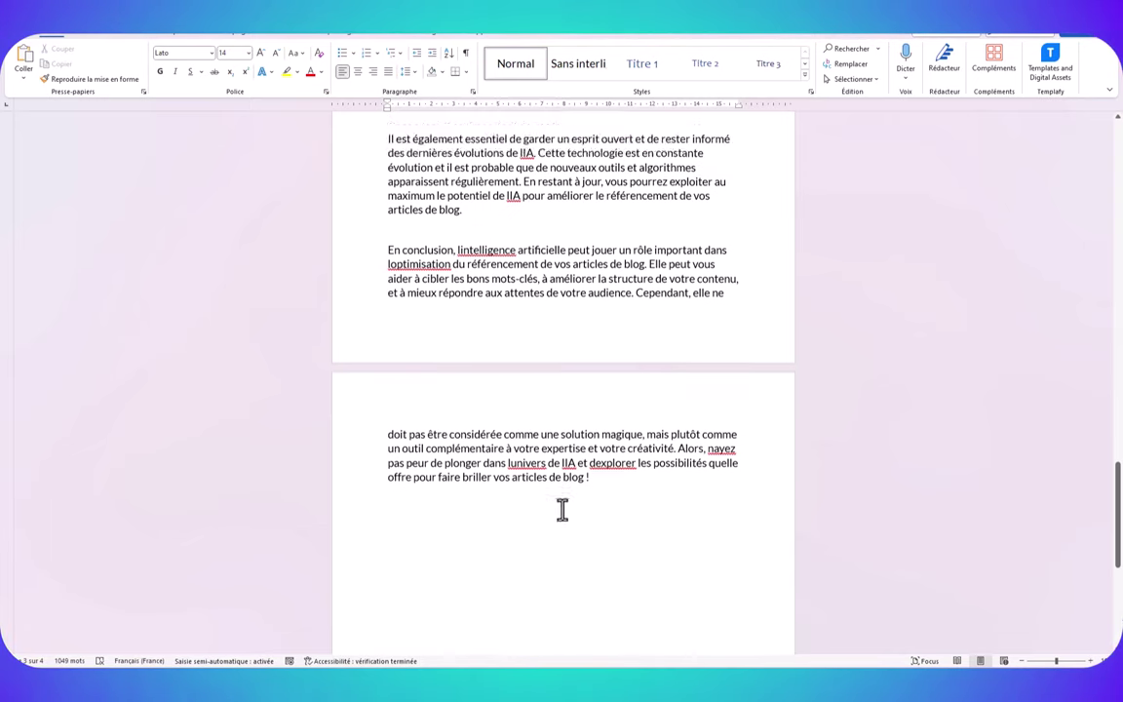
scroll(553, 510, "up", 2)
scroll(551, 516, "up", 4)
scroll(552, 510, "up", 3)
scroll(552, 511, "up", 1)
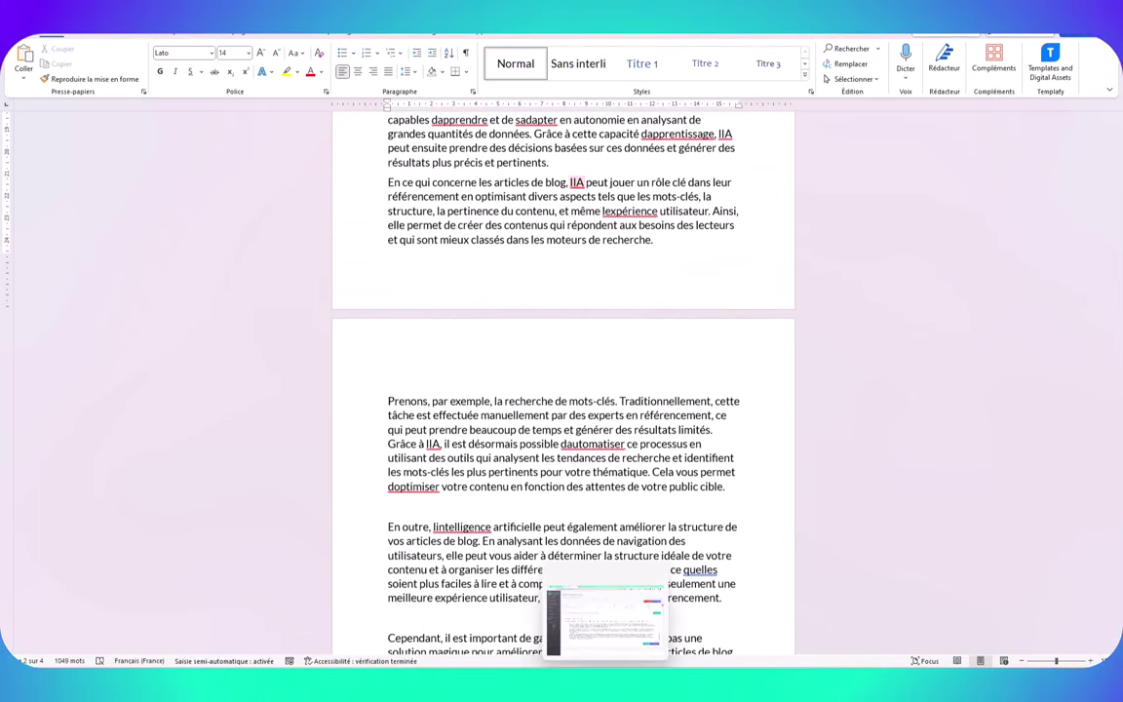
Switch back to the SocialCrafter AI project editor in the browser
left_click(593, 624)
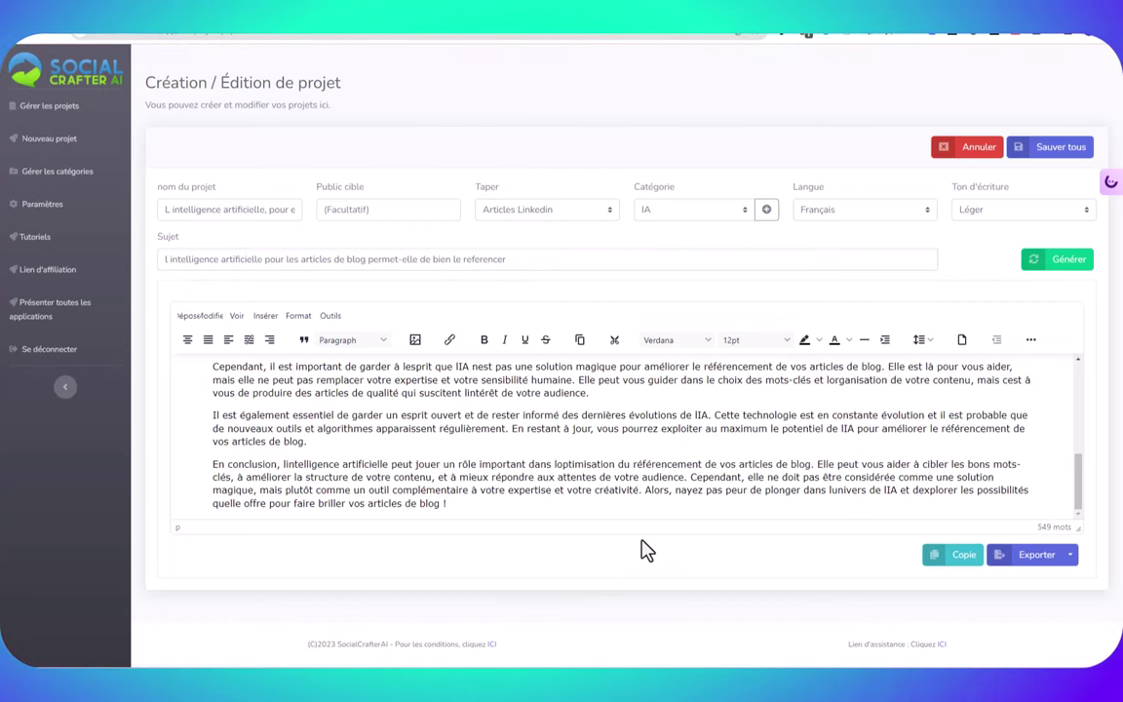